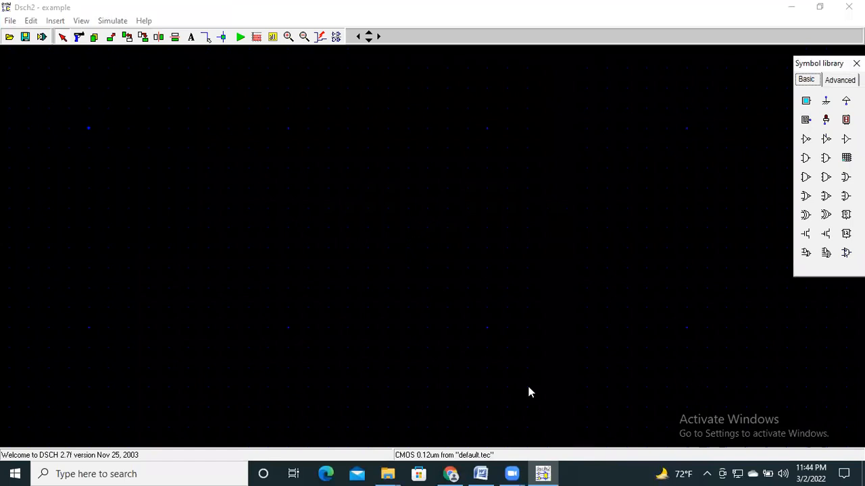
Check the reference circuit in CMOS BUFFER.docx in Word, and place two PMOS transistors side by side in the upper part of the Dsch2 schematic.
left_click(480, 474)
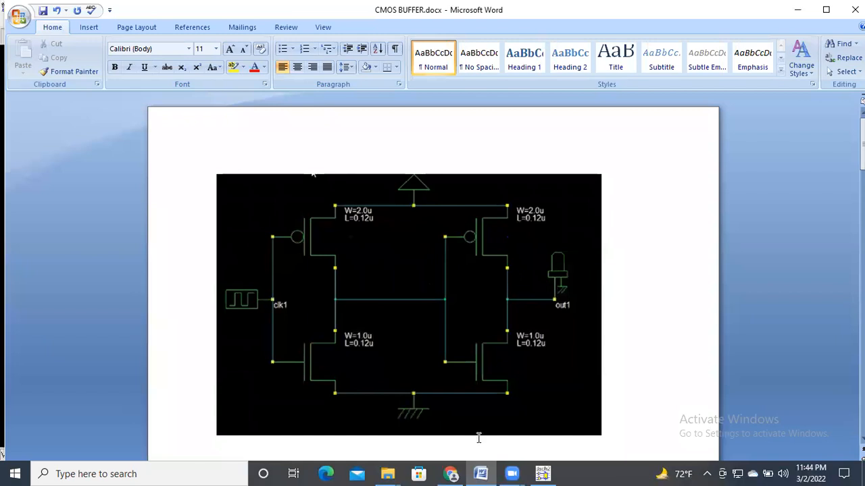
left_click(543, 473)
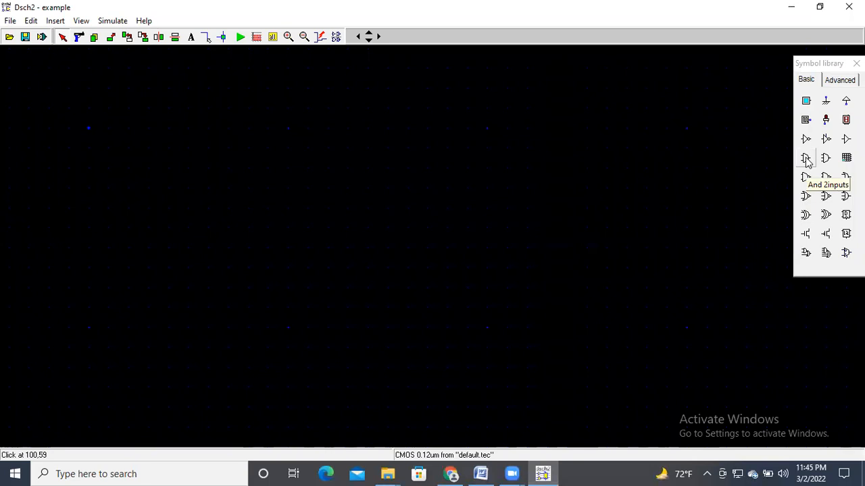
left_click(825, 234)
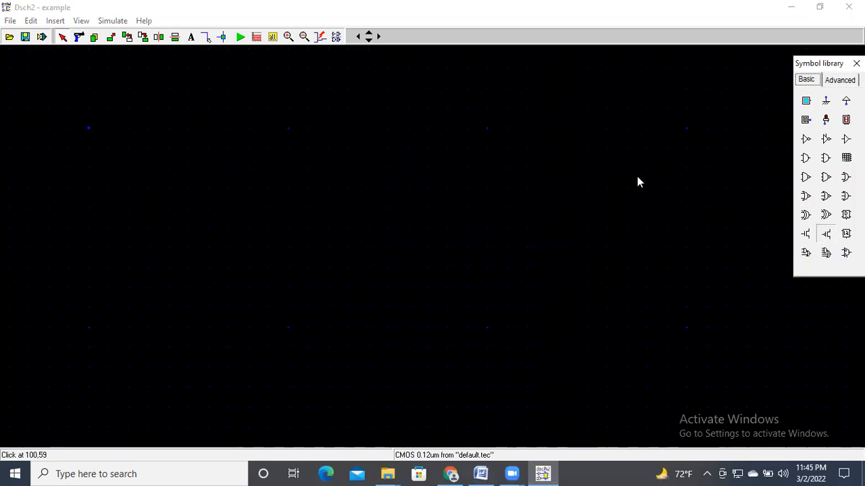
left_click(258, 105)
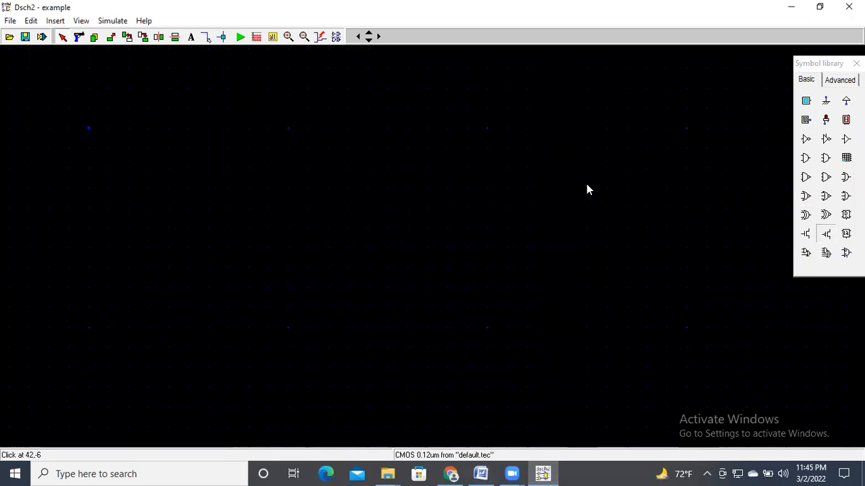
left_click(828, 235)
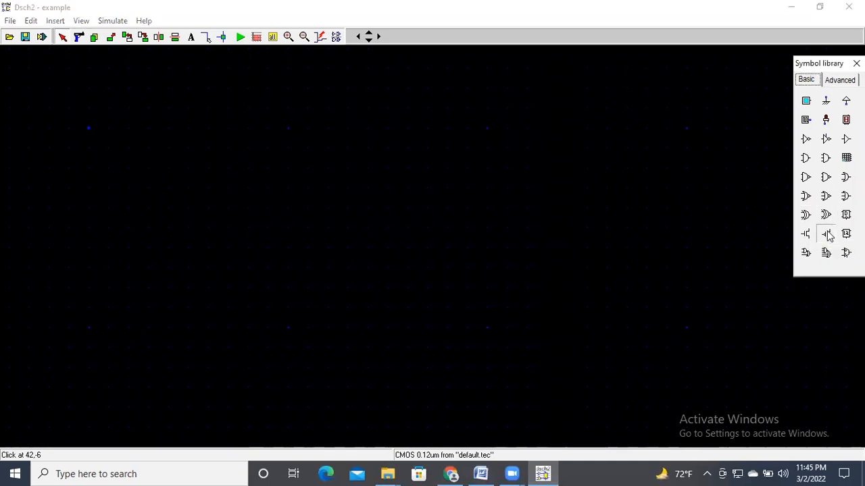
left_click(269, 166)
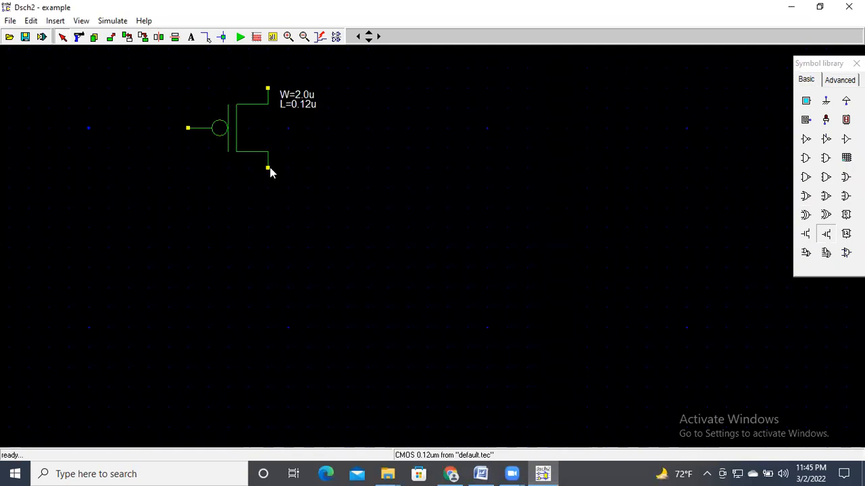
left_click(827, 233)
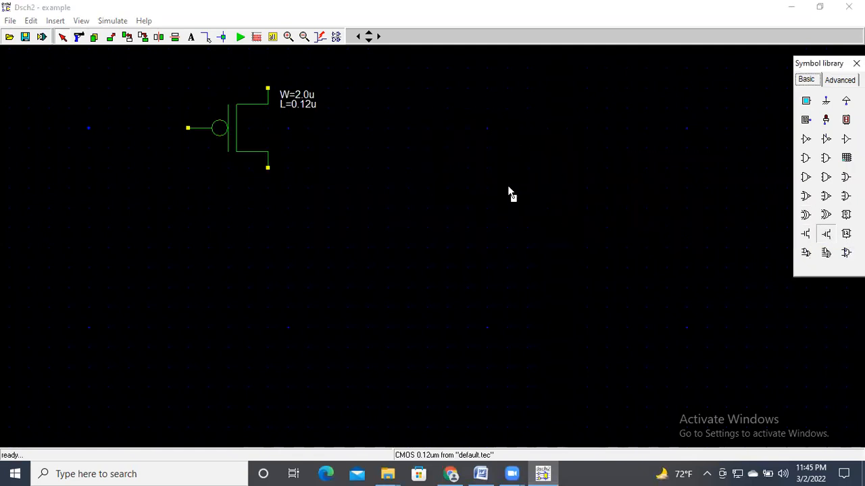
left_click(494, 170)
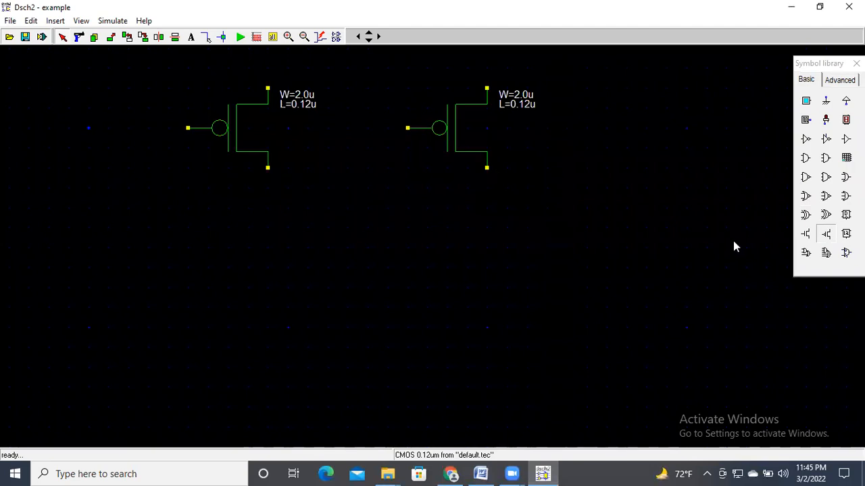
Place an NMOS transistor below each PMOS transistor, aligning the second one vertically with the PMOS above it.
left_click(805, 234)
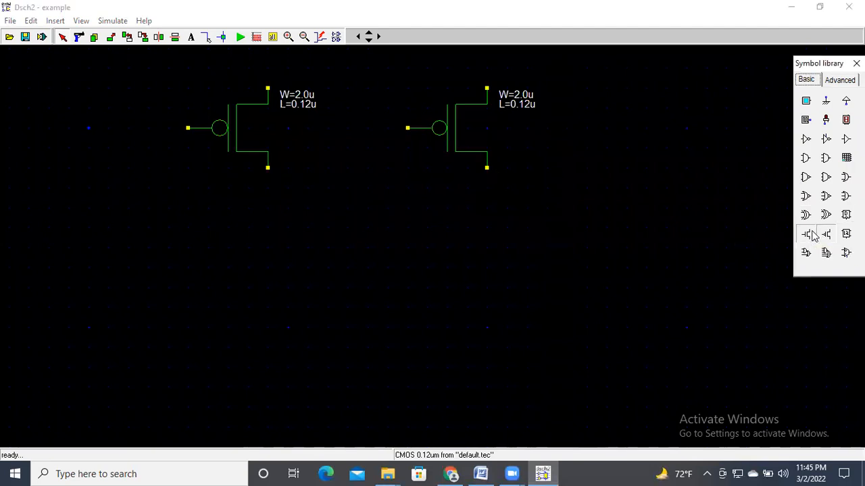
left_click(271, 329)
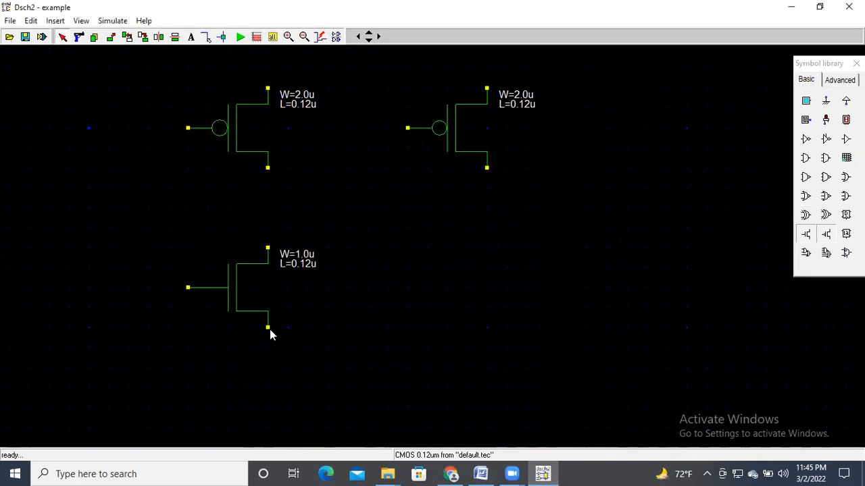
left_click(806, 234)
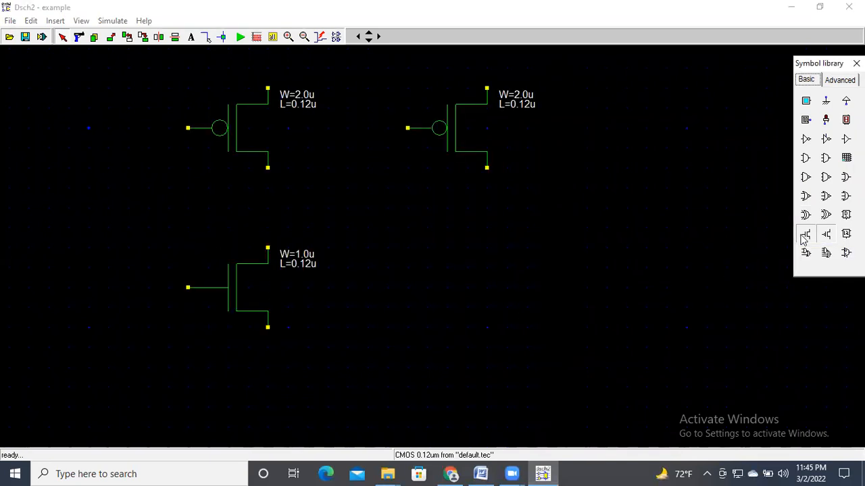
left_click(509, 331)
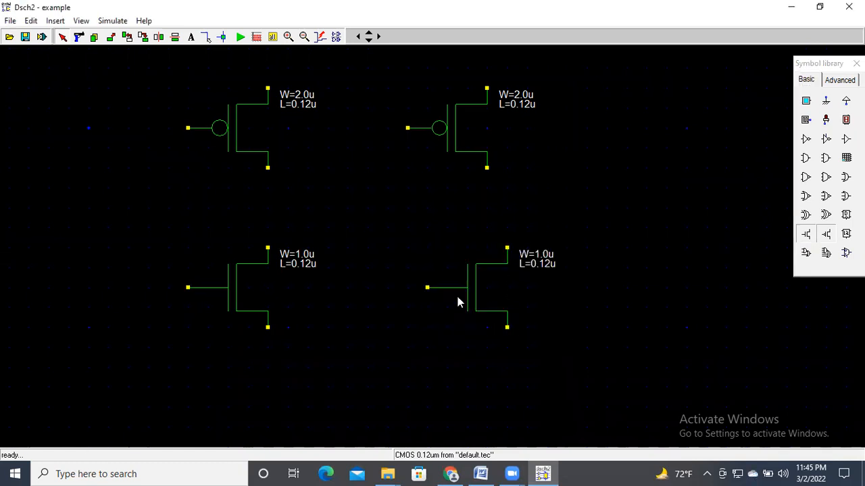
left_click_drag(469, 294, 448, 293)
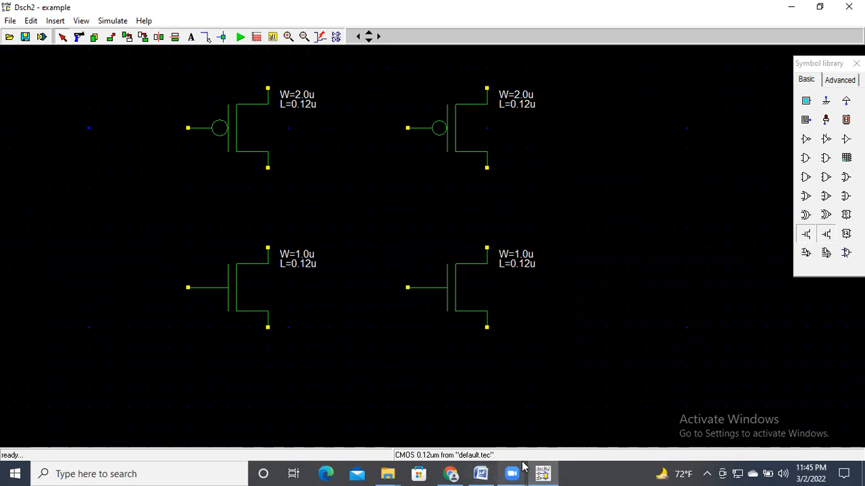
Check the Word reference again, and wire the upper terminals together and the lower terminals together in both the PMOS row and the NMOS row.
mouse_move(500, 467)
left_click(493, 414)
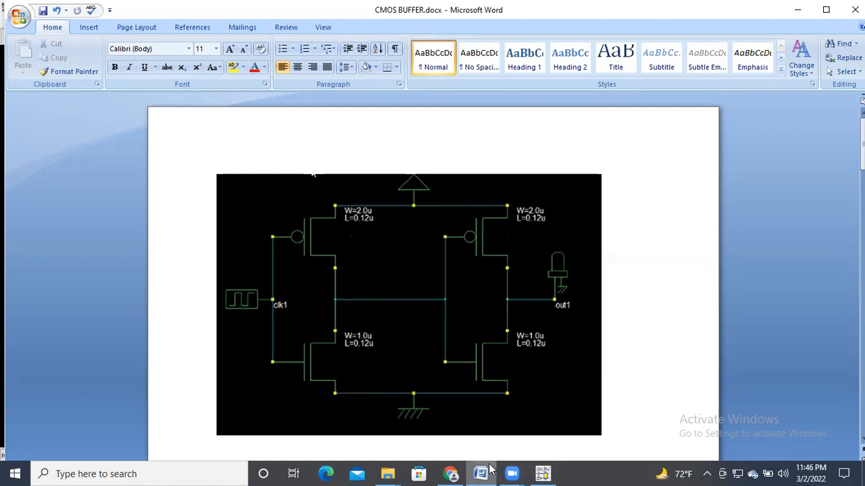
left_click(546, 474)
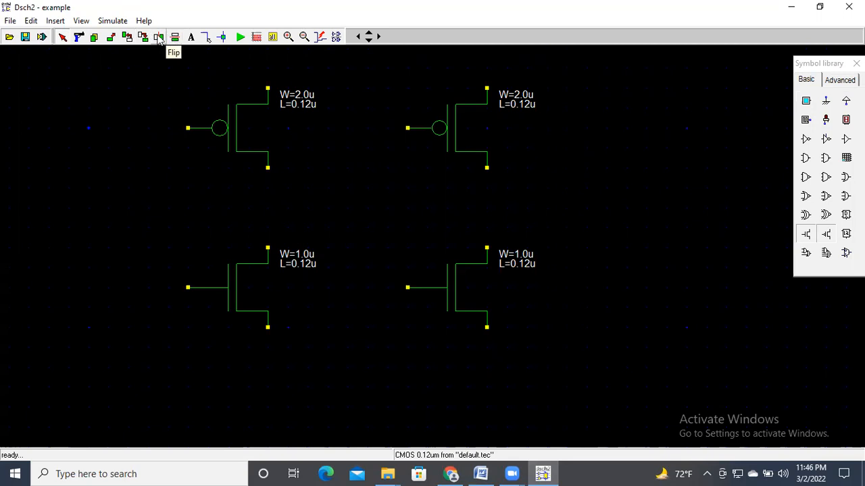
left_click(208, 38)
left_click_drag(268, 88, 487, 89)
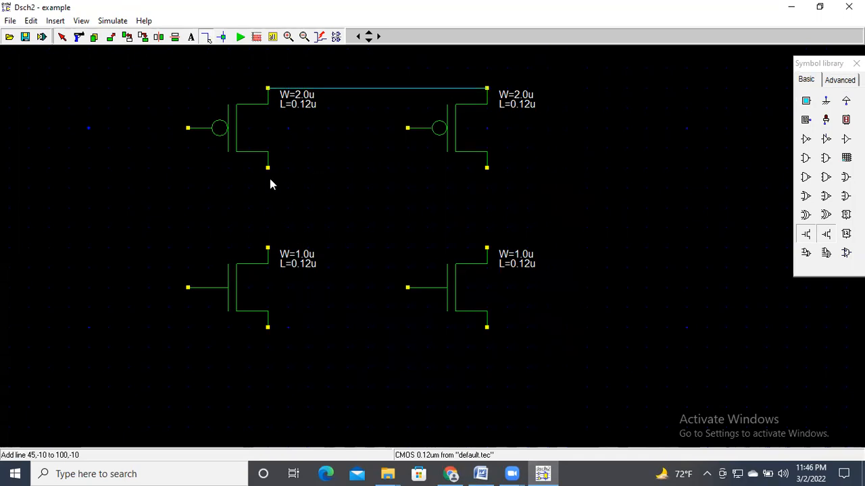
left_click_drag(267, 169, 486, 169)
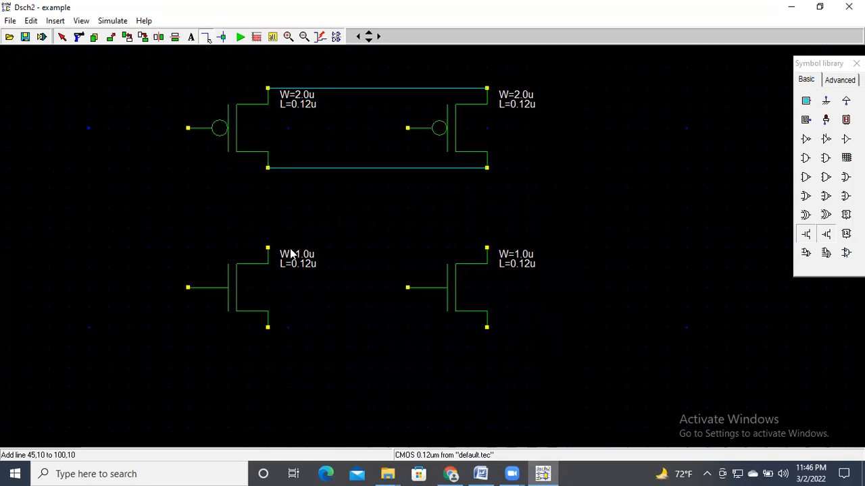
mouse_move(269, 250)
left_mouse_down()
mouse_move(407, 242)
mouse_move(485, 252)
left_mouse_up()
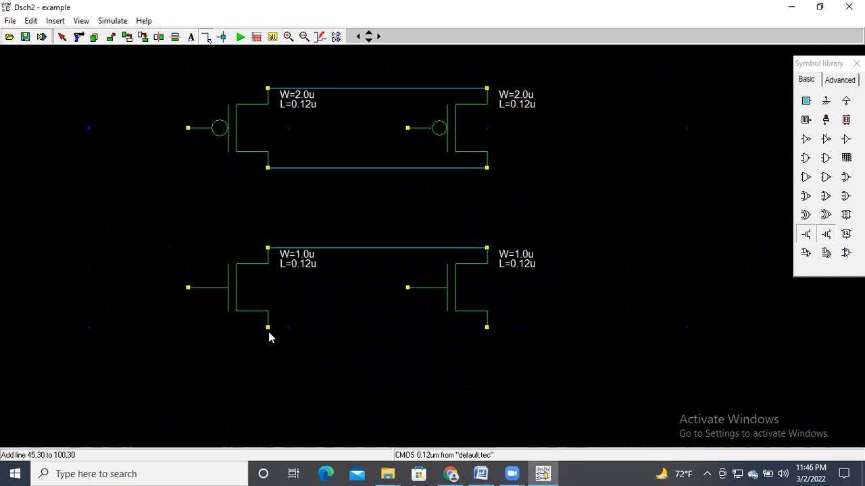
left_click_drag(269, 330, 486, 331)
Delete the wire joining the lower PMOS terminals and the wire joining the upper NMOS terminals.
left_click(79, 36)
left_click(330, 169)
left_click(355, 247)
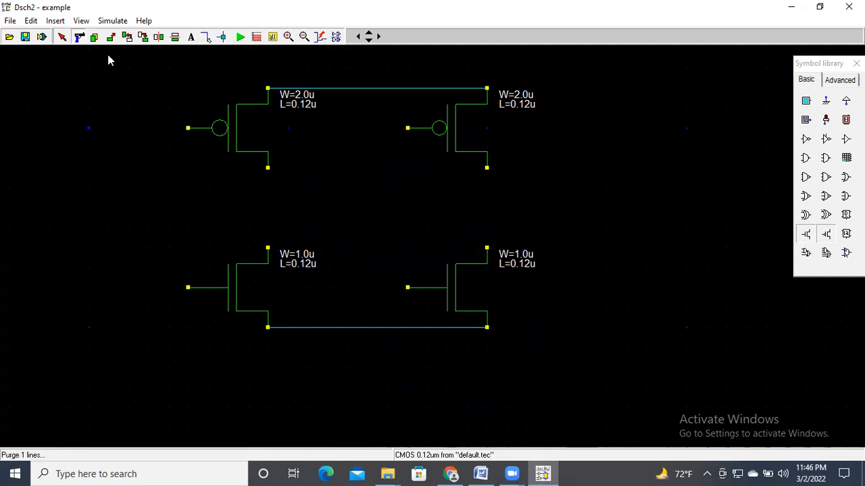
left_click(208, 40)
left_click_drag(268, 168, 266, 203)
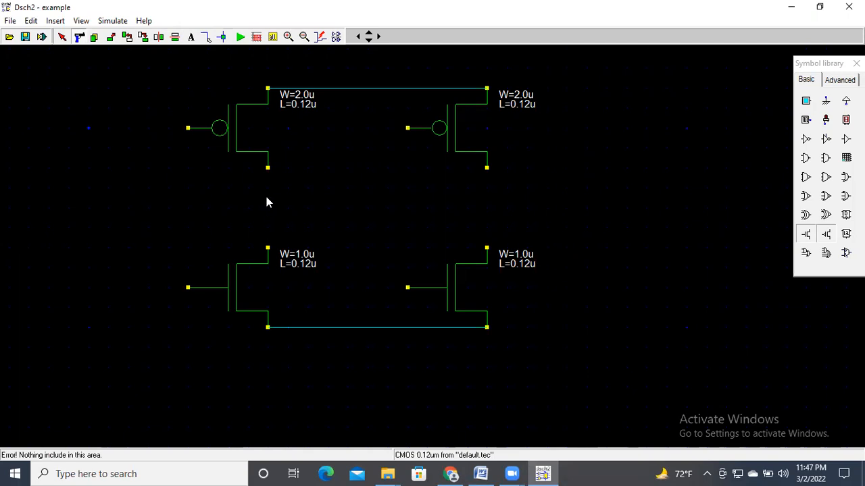
left_click_drag(187, 129, 189, 291)
Wire the gates together and the facing drain terminals together in both vertical PMOS-NMOS pairs.
left_click(206, 37)
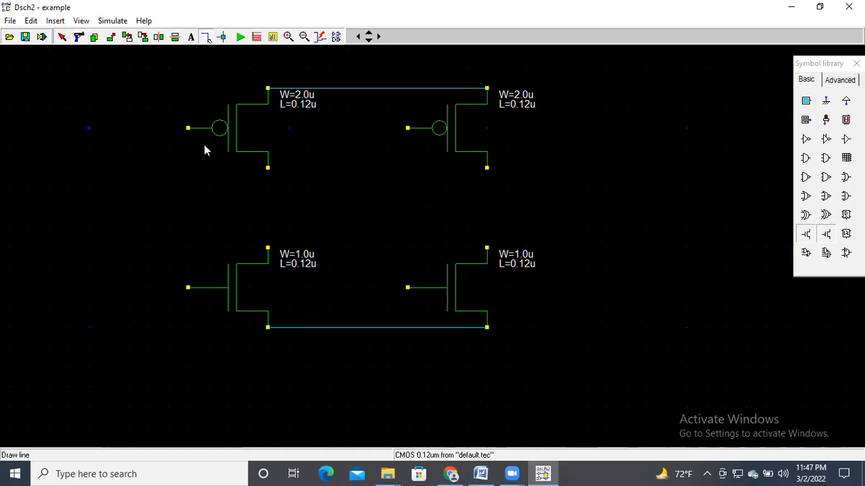
left_click_drag(188, 128, 188, 288)
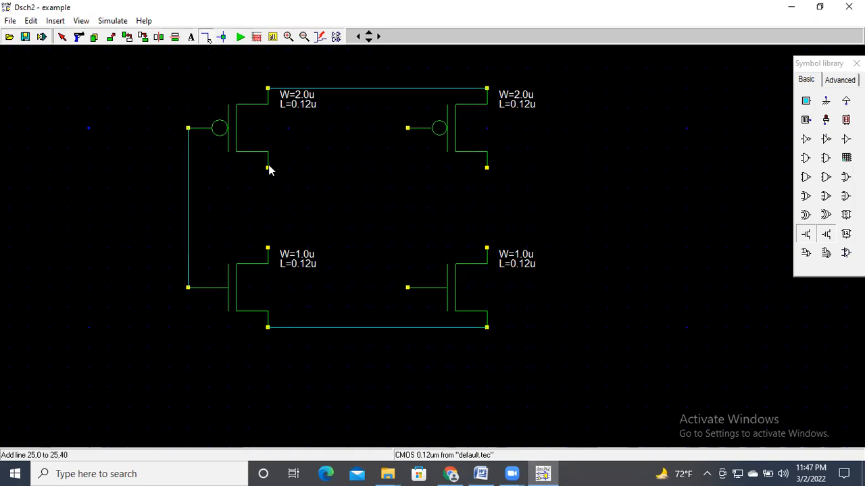
left_click_drag(269, 168, 268, 249)
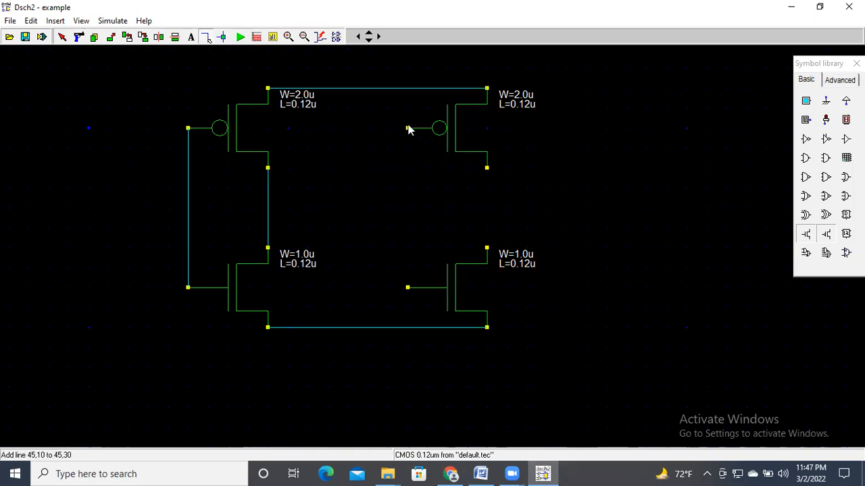
left_click_drag(406, 127, 408, 290)
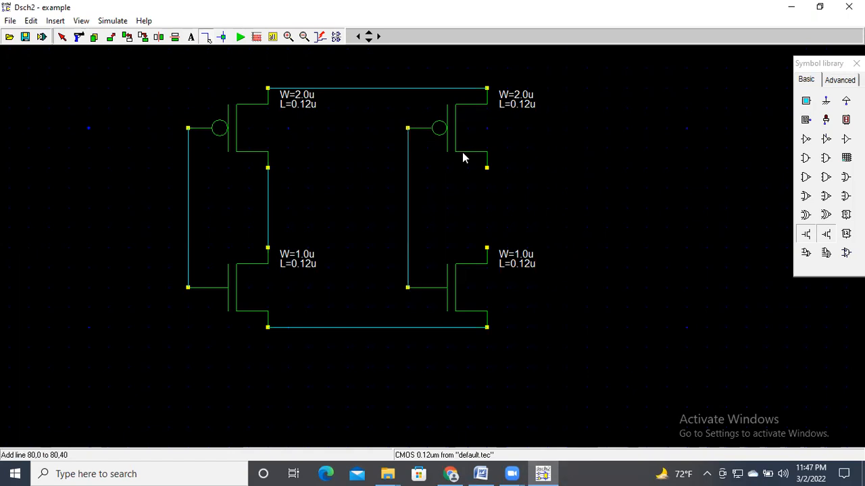
left_click_drag(487, 167, 486, 251)
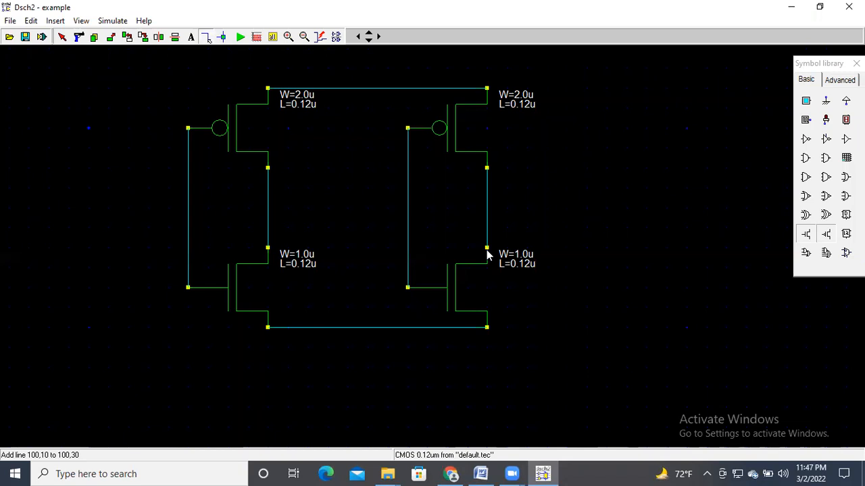
Wire the first pair's drain line to the second pair's gate line, and extend an output wire from the second pair's drain line.
left_click(269, 202)
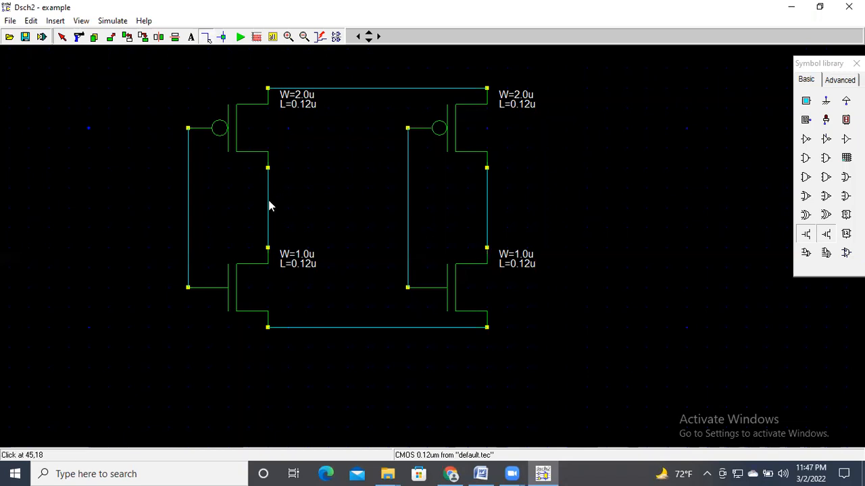
left_click_drag(308, 198, 406, 200)
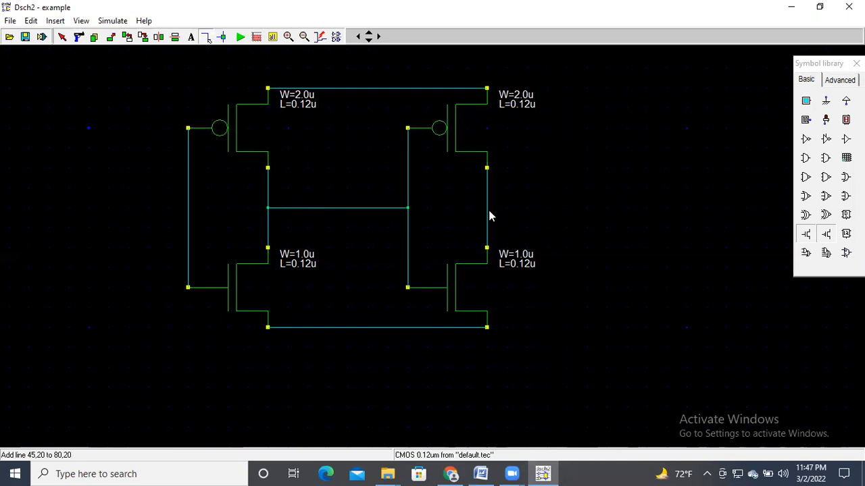
left_click_drag(487, 208, 568, 209)
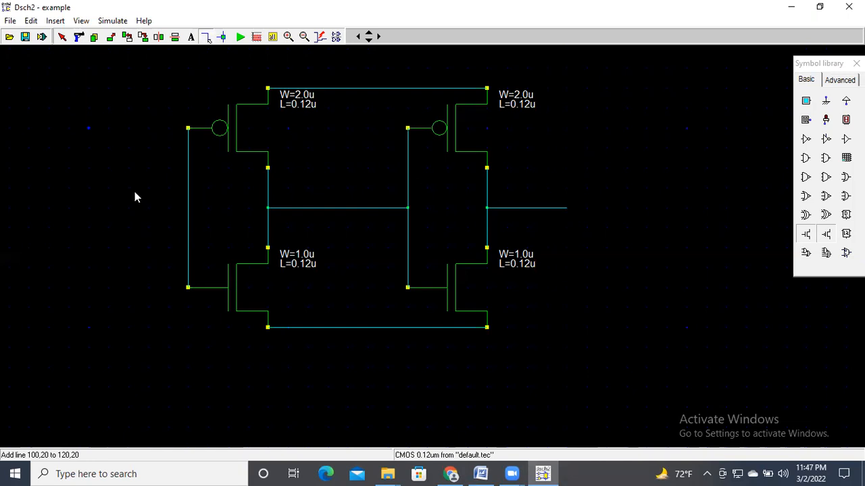
Draw an input wire to the first pair's gate line and place an input button at its free end.
left_click(107, 192)
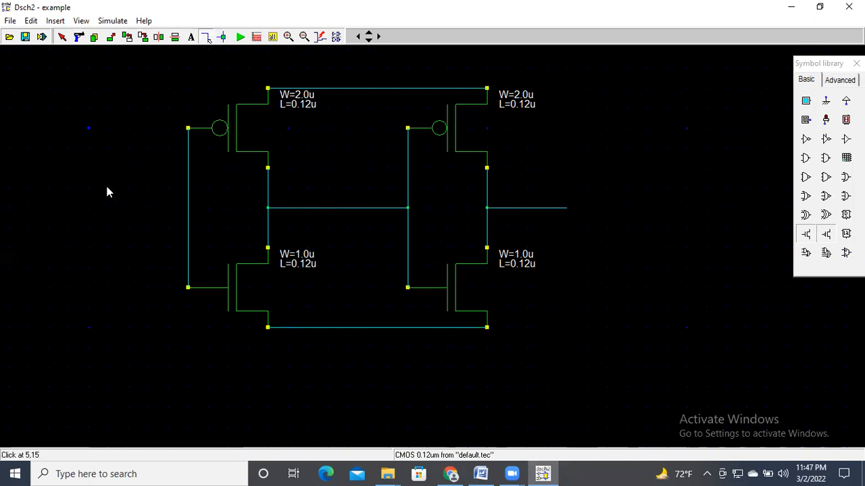
left_click(187, 191)
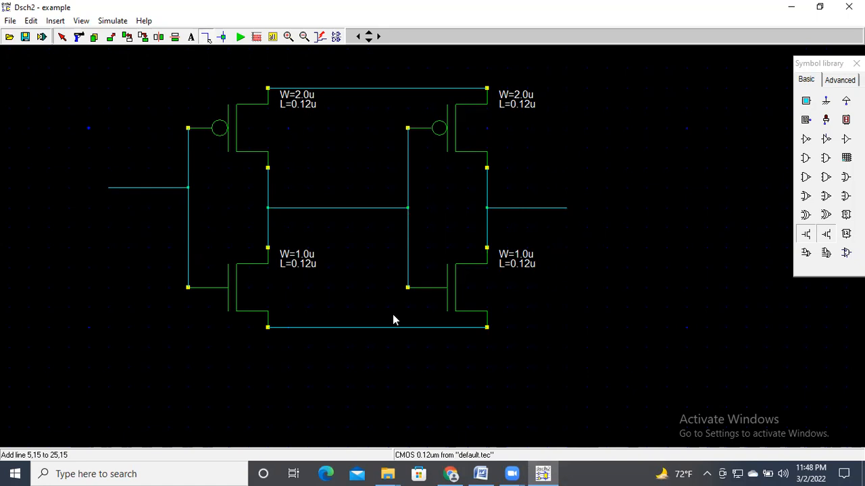
left_click(808, 101)
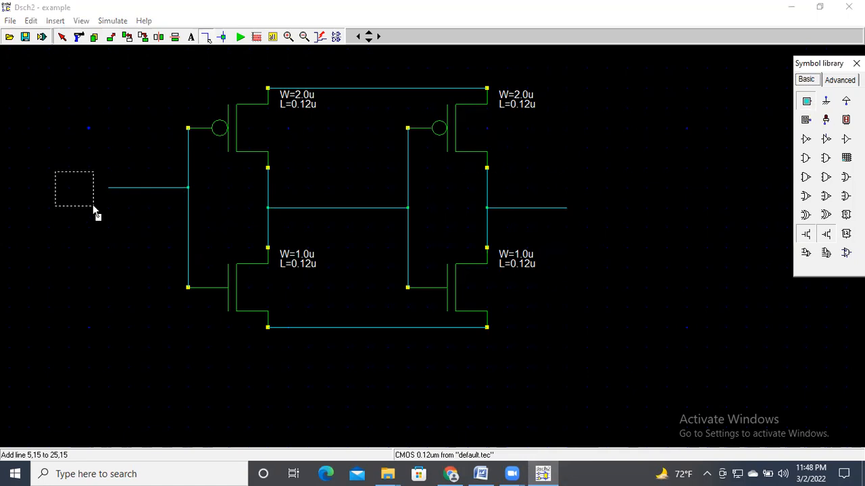
left_click(110, 204)
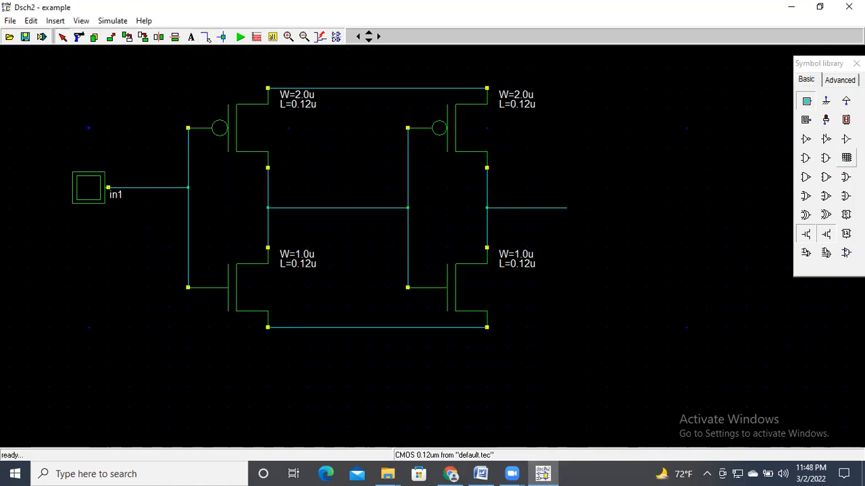
Place an output light near the output wire and move it so its pin meets the wire's free end.
left_click(827, 122)
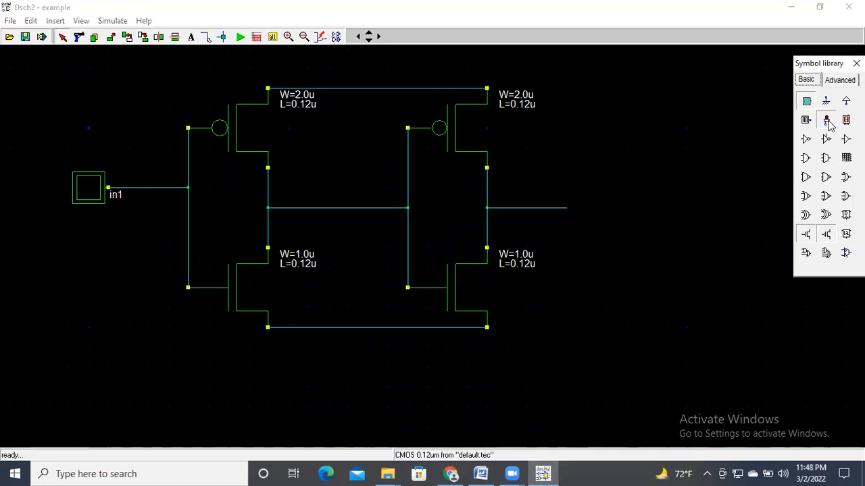
left_click(590, 221)
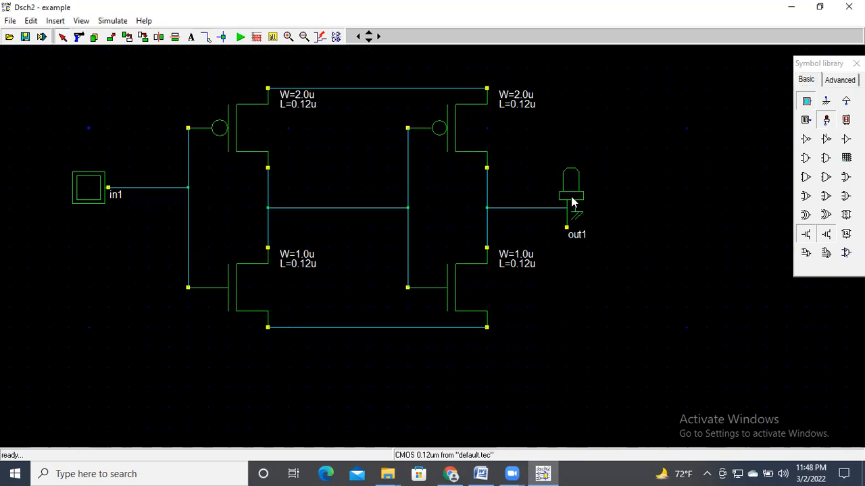
left_click_drag(572, 201, 566, 177)
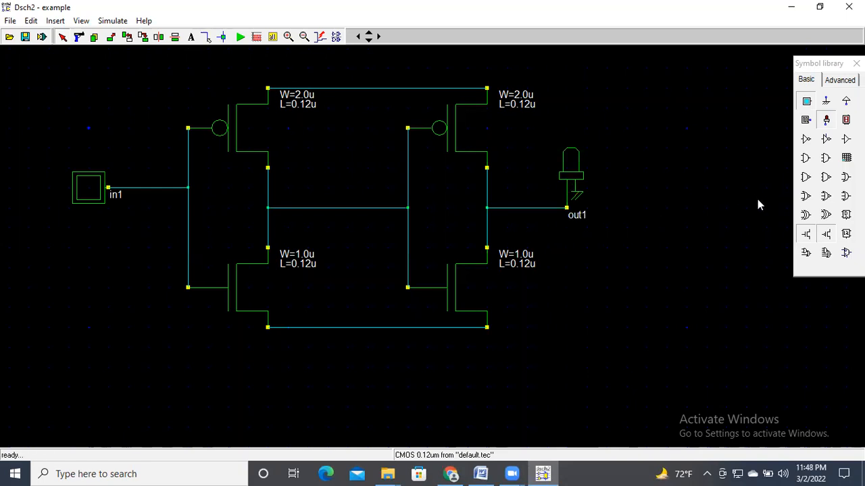
Place a ground symbol on the line joining the NMOS sources and a supply symbol on the line joining the PMOS sources.
left_click(826, 101)
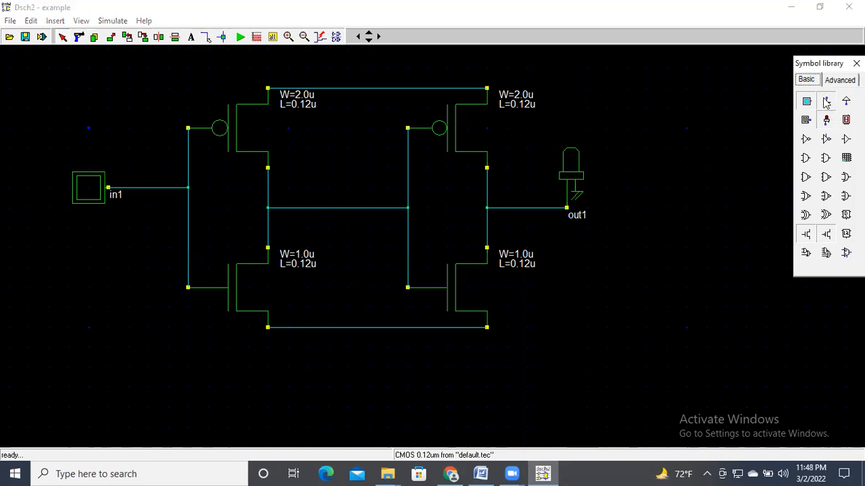
left_click(369, 365)
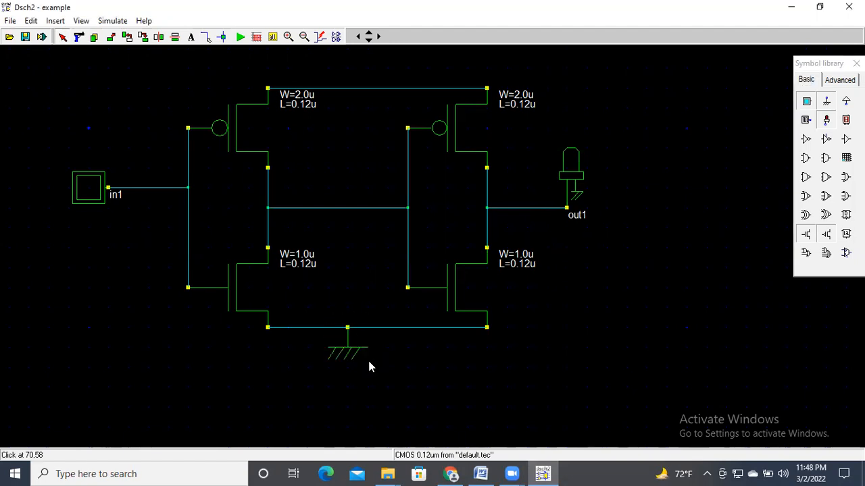
left_click(826, 120)
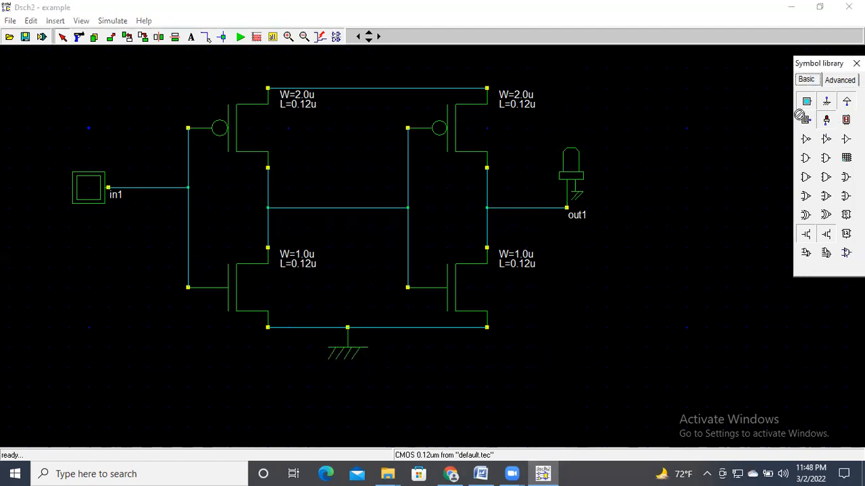
left_click(382, 91)
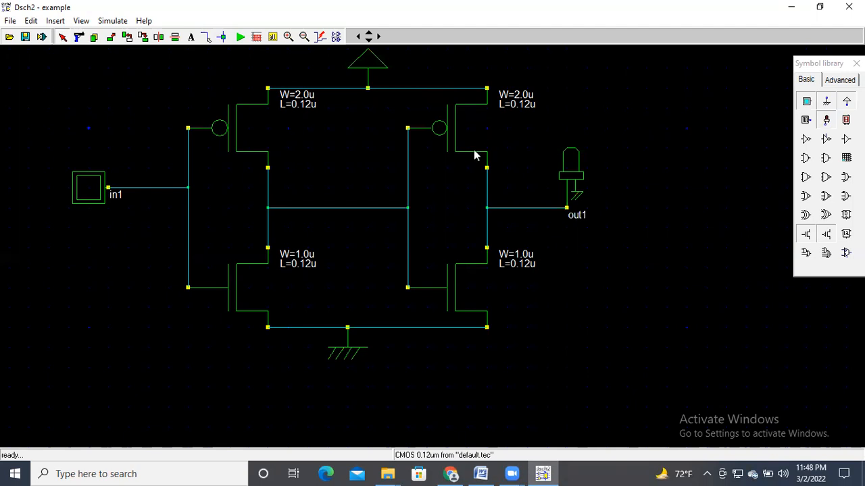
Save the schematic in the DSCH folder under the new file name Buffer Circuit.sch.
left_click(27, 39)
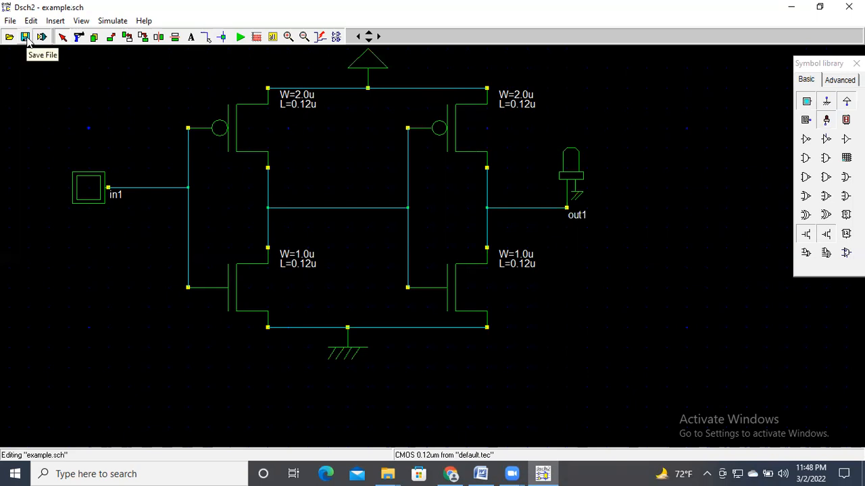
left_click(10, 20)
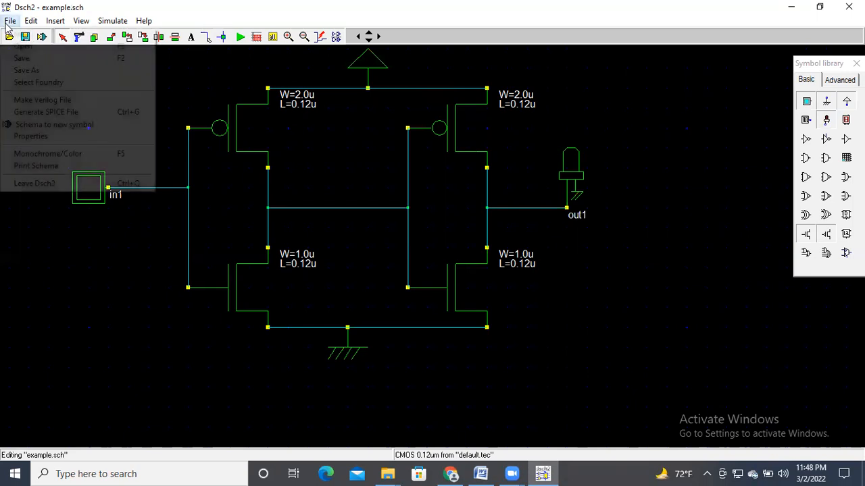
left_click(32, 71)
left_click(379, 250)
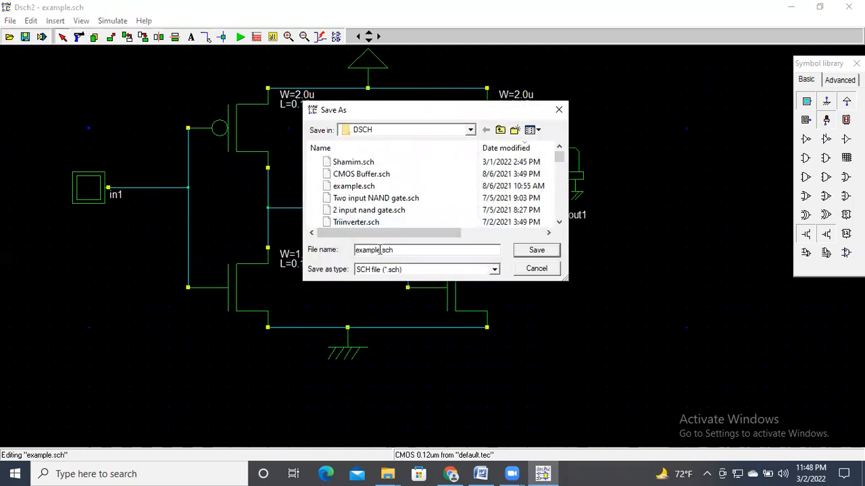
key("BackSpace")
key("BackSpace")
key("BackSpace")
key("BackSpace")
key("BackSpace")
key("BackSpace")
key("BackSpace")
type("Buffer Circuit")
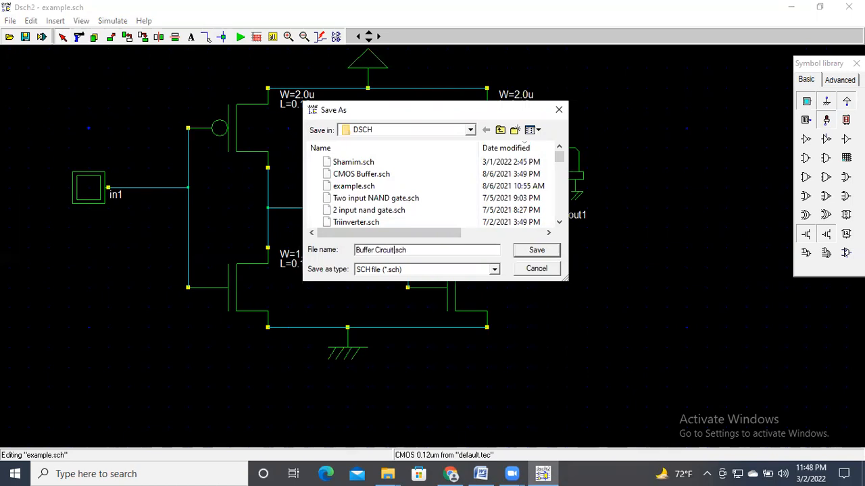
left_click(526, 254)
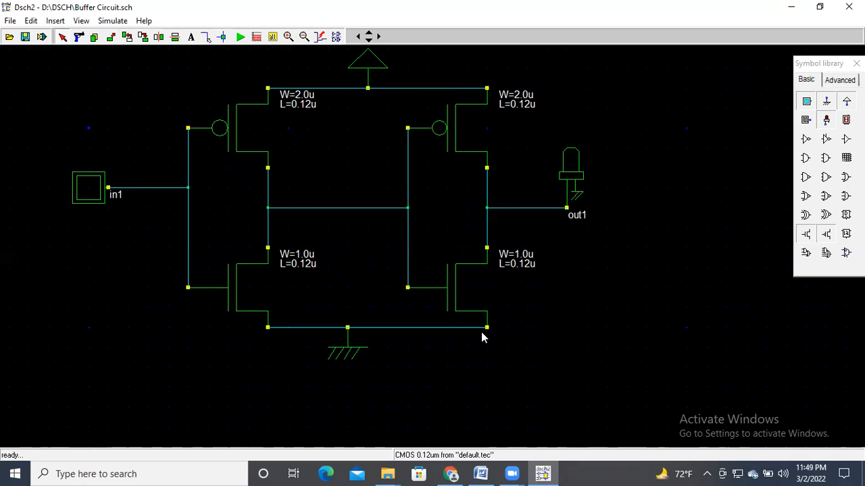
Switch to CMOS BUFFER.docx in Word to check the input symbol of the reference circuit, and return to Dsch2.
left_click(481, 473)
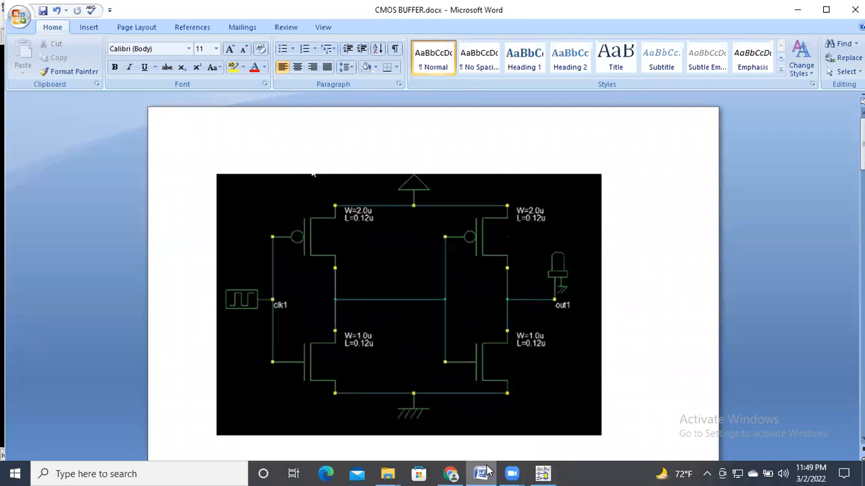
left_click(483, 473)
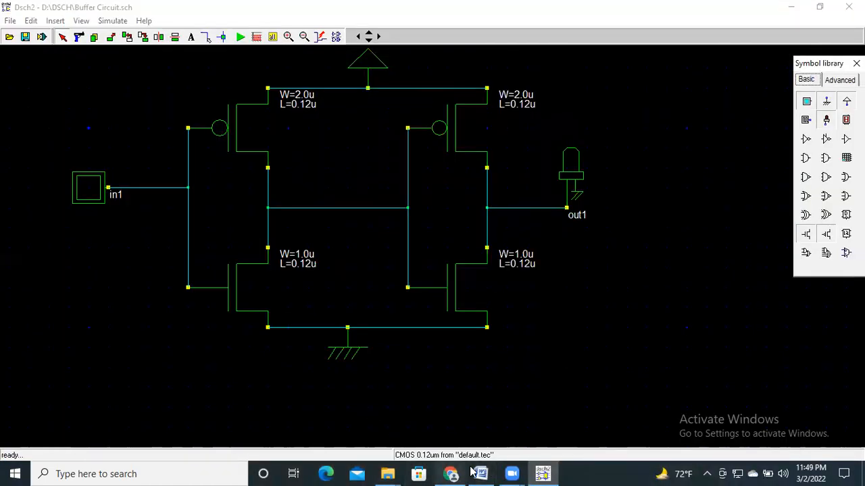
left_click(482, 472)
left_click(482, 472)
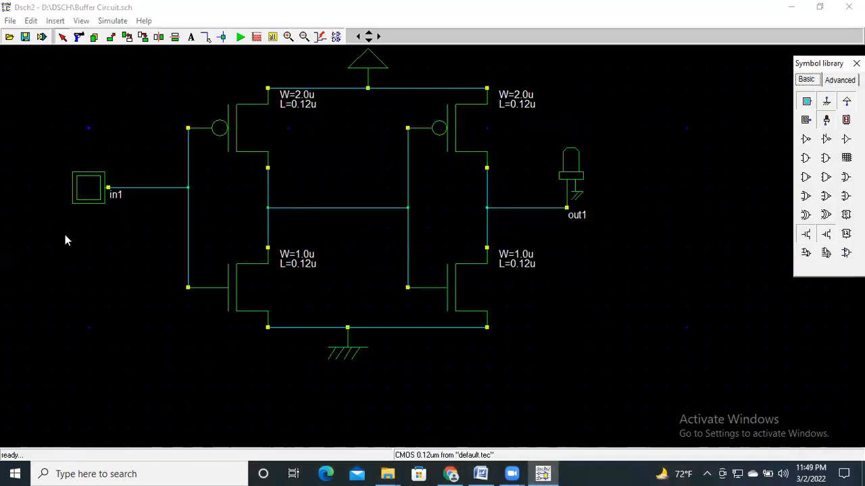
Delete the in1 button and place a clock symbol with its pin on the free end of the input wire.
left_click(93, 188)
left_click(79, 38)
left_click(84, 180)
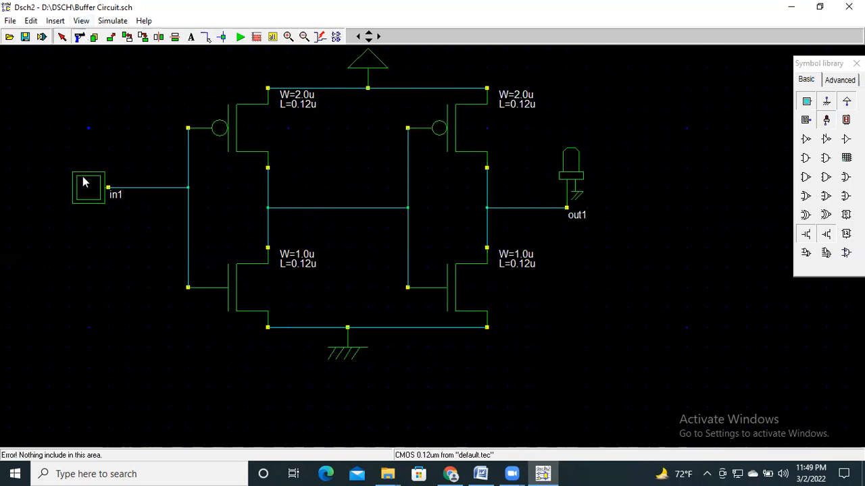
left_click(80, 37)
left_click(83, 191)
left_click(83, 190)
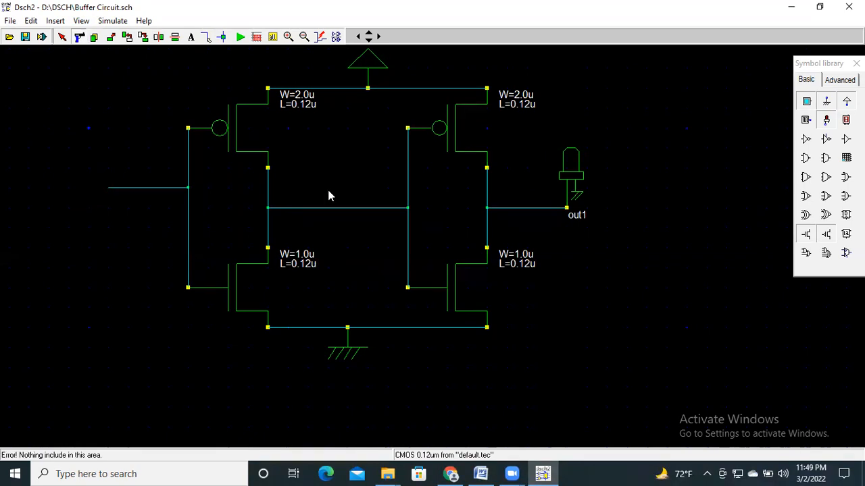
left_click(808, 126)
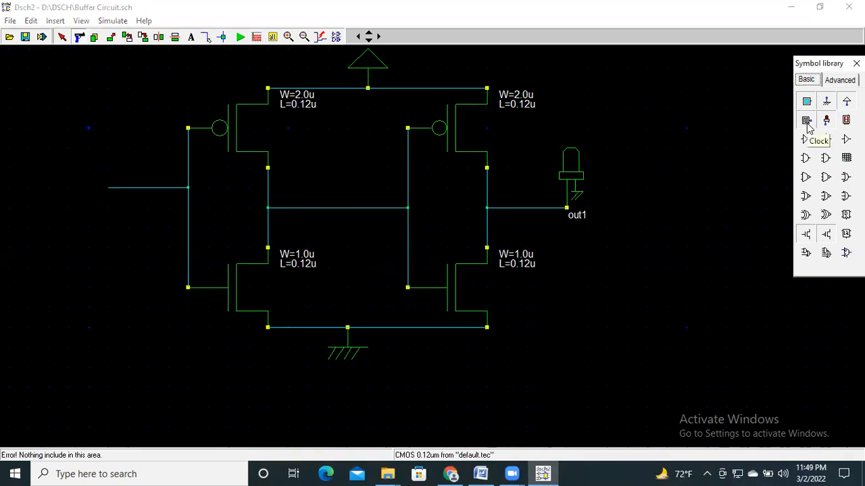
left_click(109, 205)
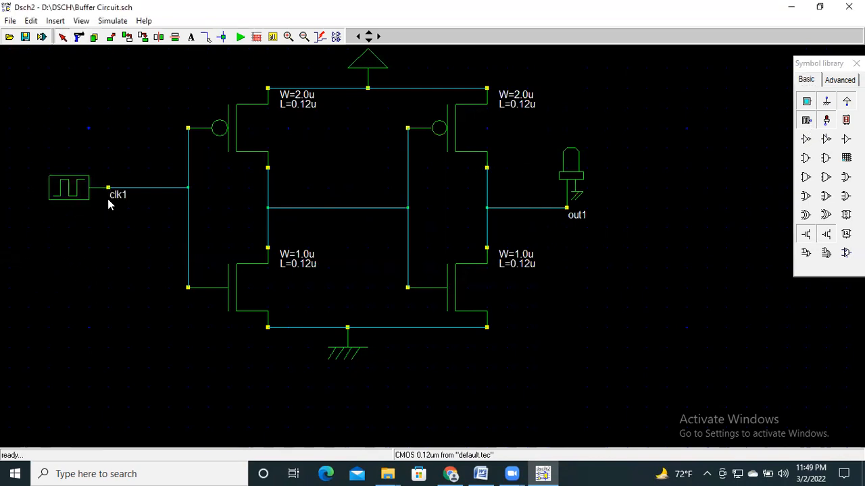
Compare the finished schematic with the reference circuit in the Word document CMOS BUFFER.docx, and return to Dsch2.
left_click(543, 473)
left_click(542, 473)
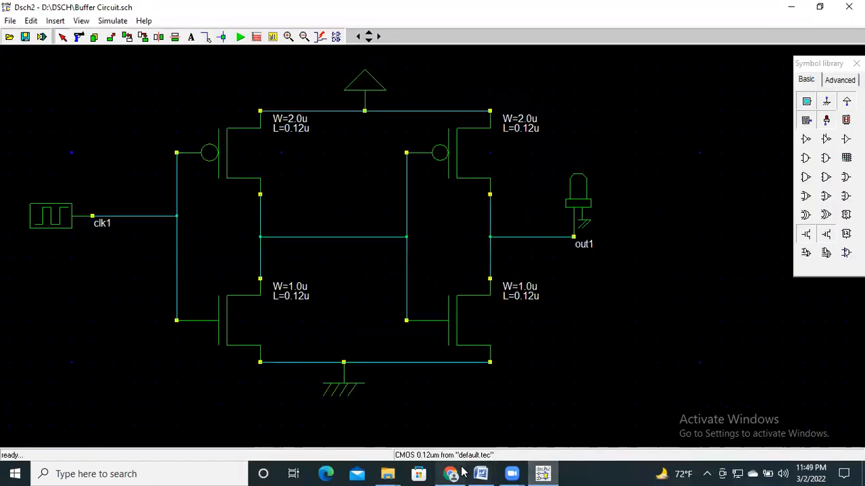
left_click(481, 473)
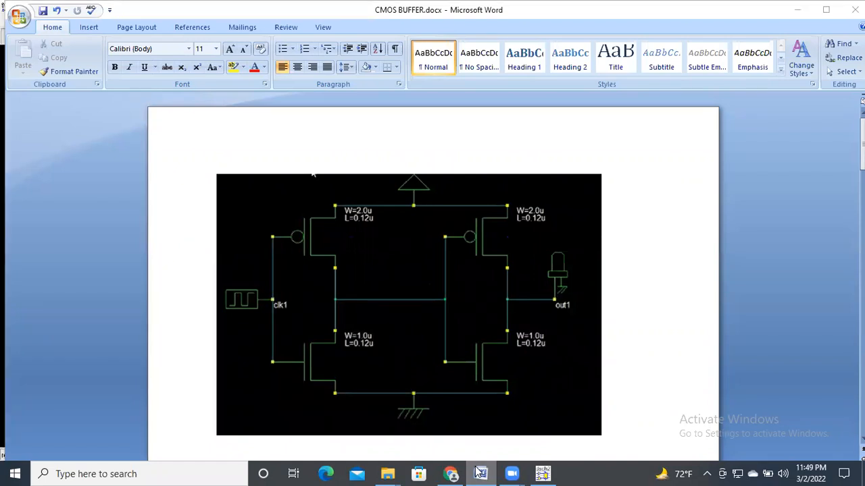
left_click(480, 473)
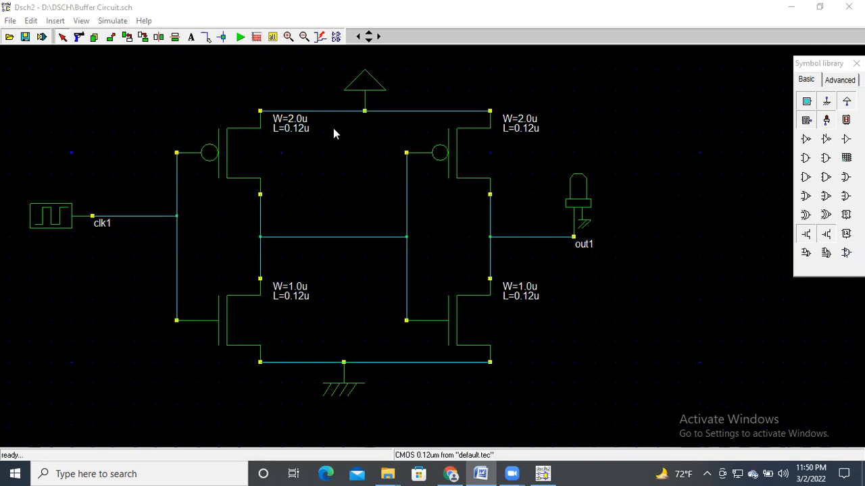
Run the buffer simulation, adjust its speed, and examine the timing diagram of clk1 and out1.
left_click(240, 38)
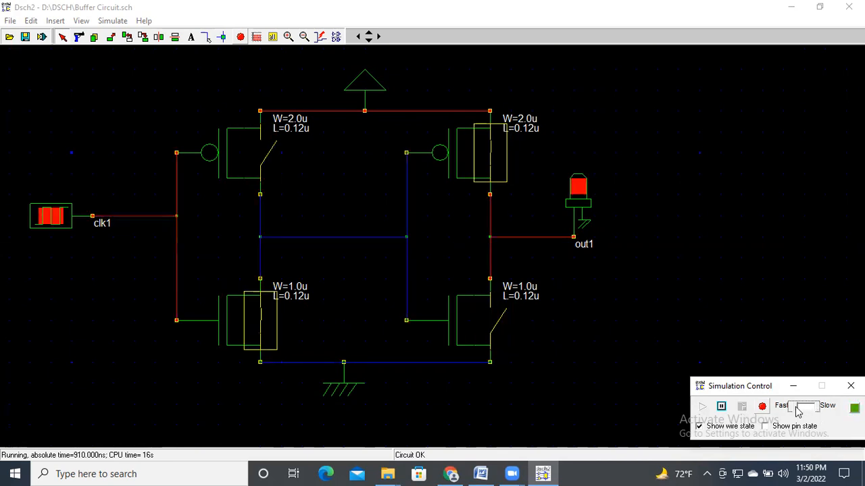
left_click_drag(796, 408, 801, 414)
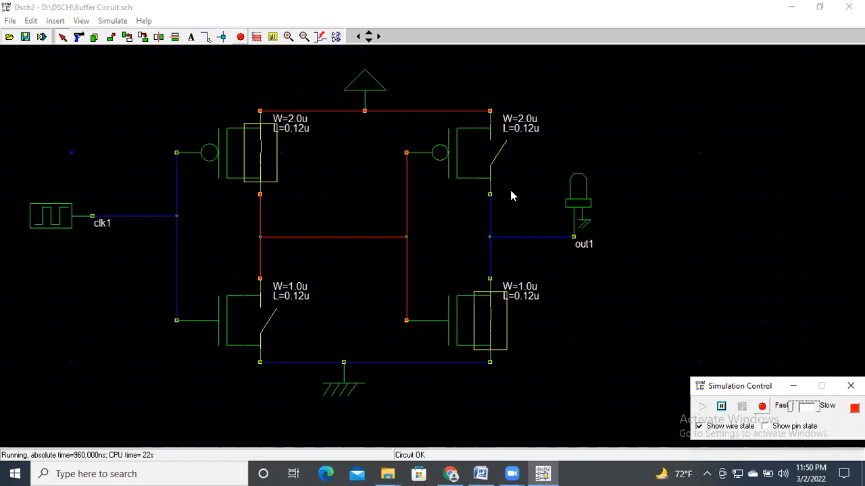
left_click(52, 223)
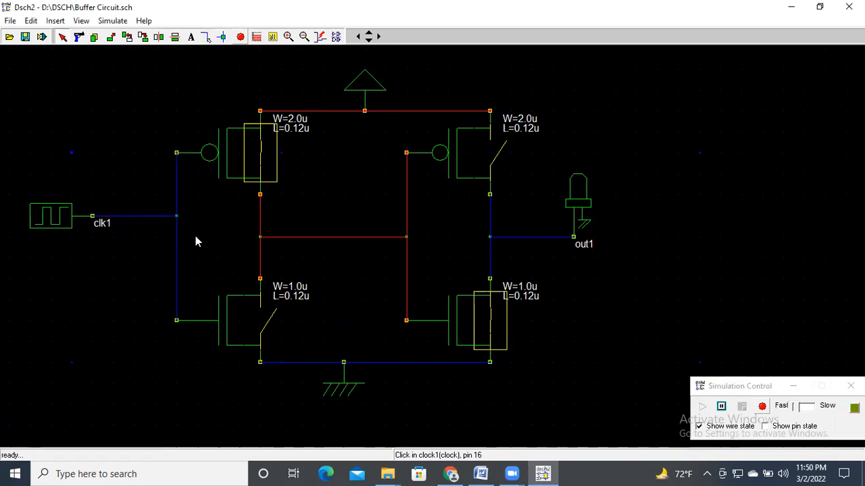
left_click(801, 413)
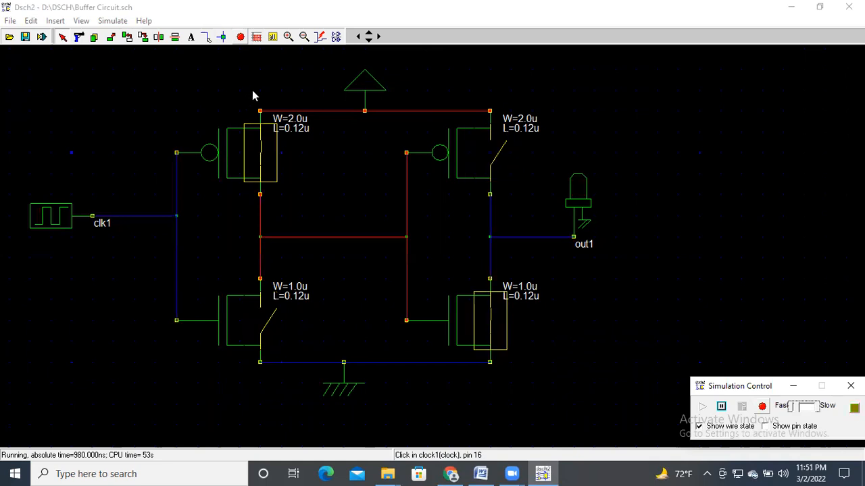
left_click(257, 37)
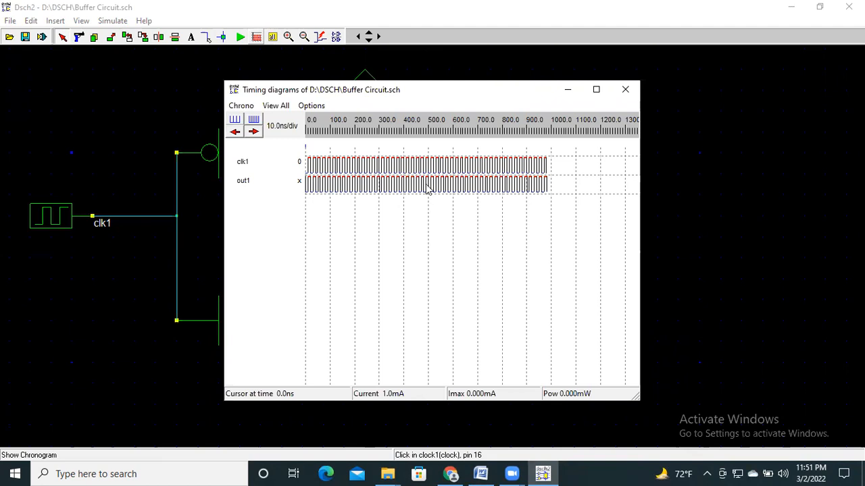
left_click(628, 89)
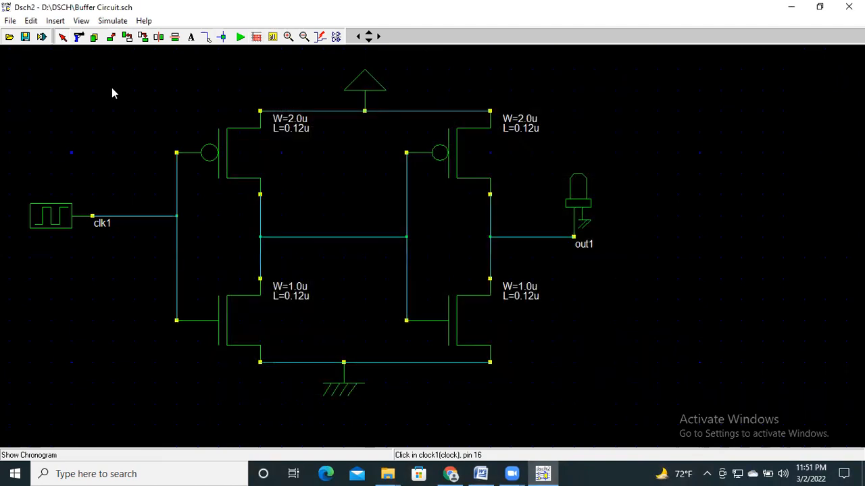
Generate the Verilog file of the buffer circuit with gate delay info and simulation information included.
left_click(11, 21)
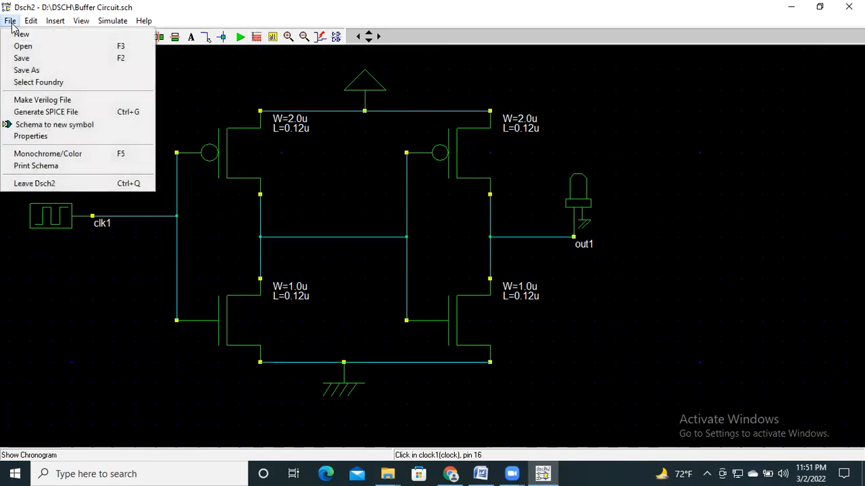
left_click(37, 103)
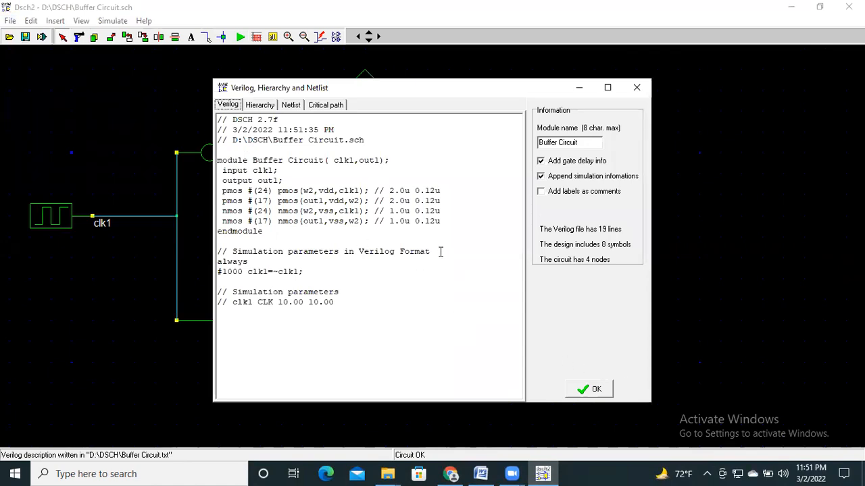
left_click(606, 388)
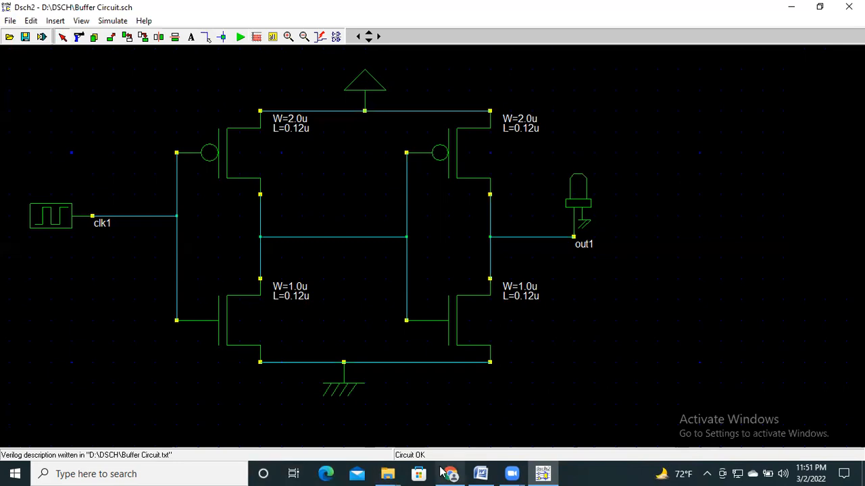
Open MICROWIND_3.1.zip from New Volume (D:) and launch Microwind31.exe from the archive's system folder.
mouse_move(446, 472)
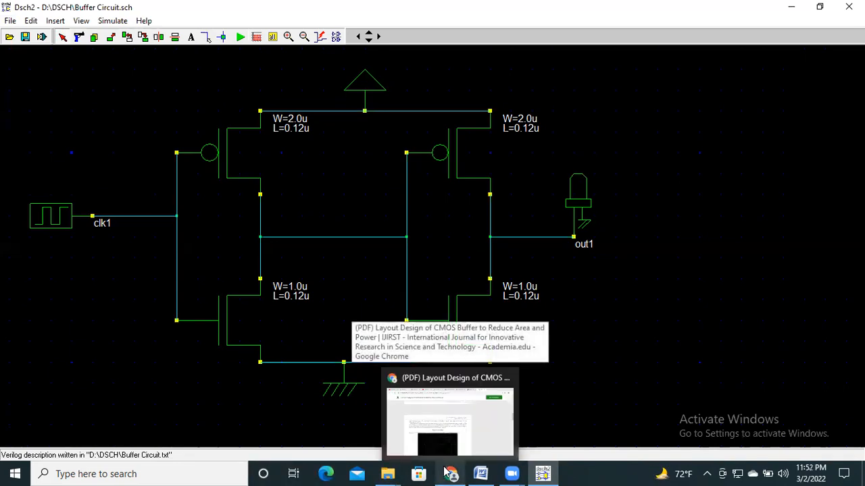
mouse_move(394, 473)
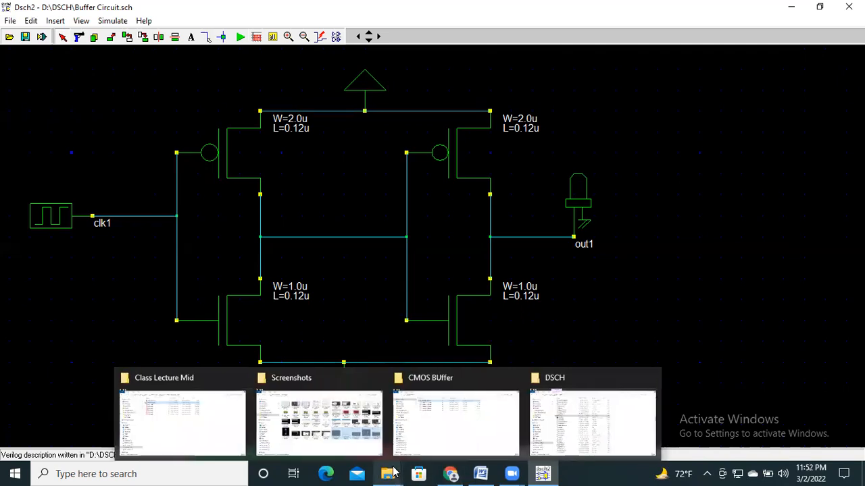
left_click(561, 430)
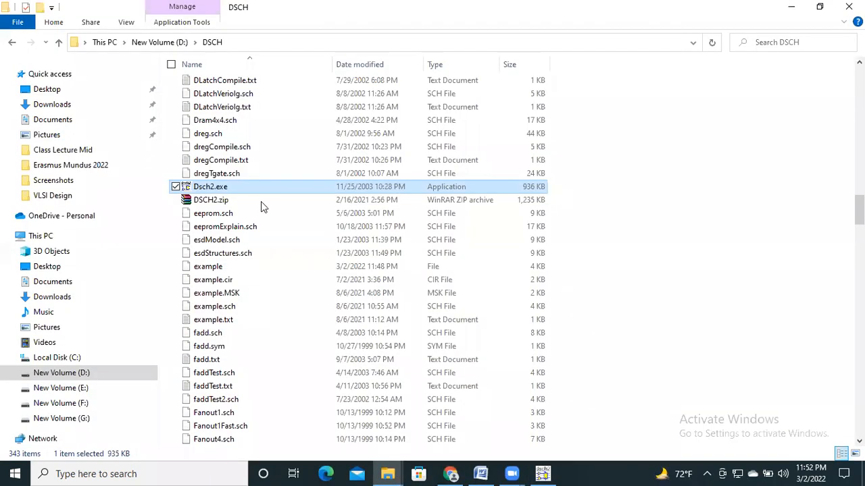
left_click(71, 372)
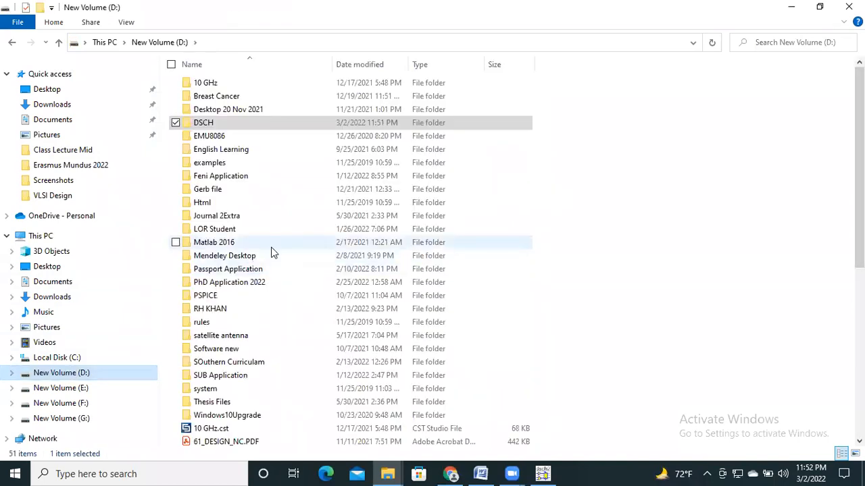
scroll(273, 250, "down", 8)
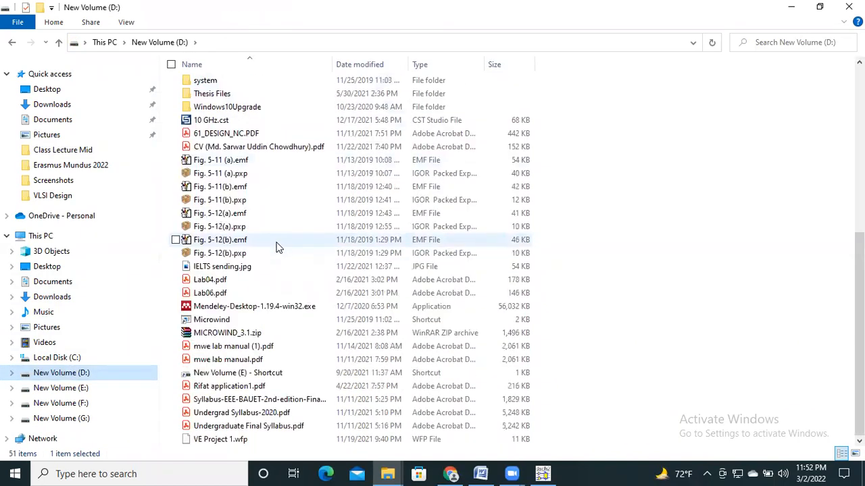
scroll(277, 247, "up", 2)
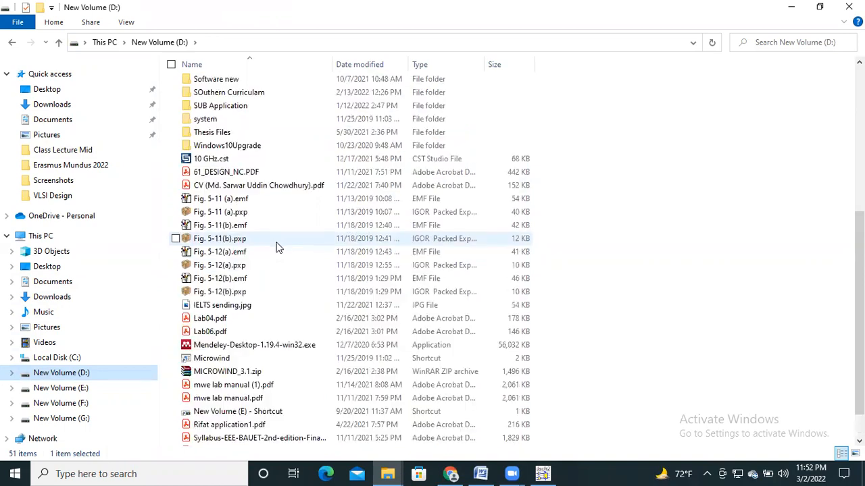
scroll(281, 248, "down", 1)
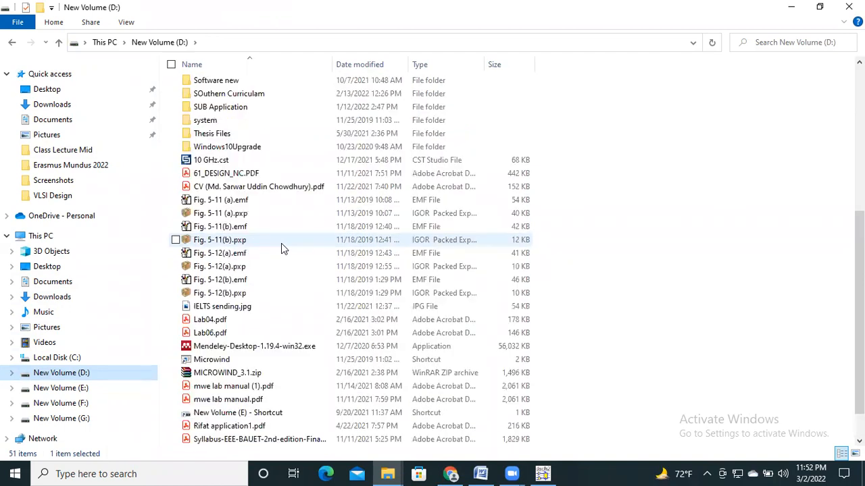
left_click(235, 375)
double_click(238, 378)
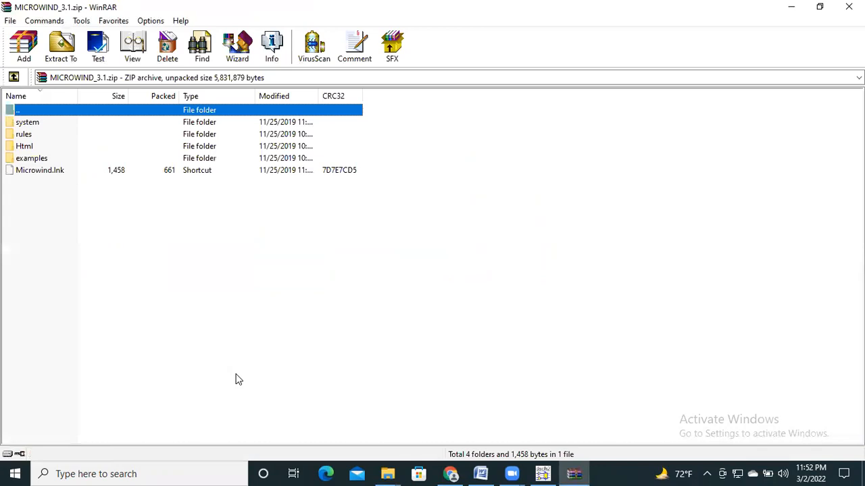
double_click(32, 124)
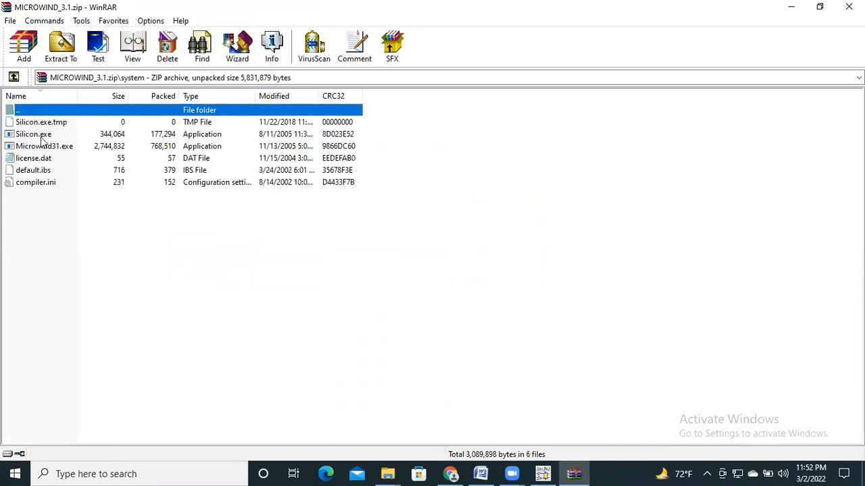
double_click(55, 147)
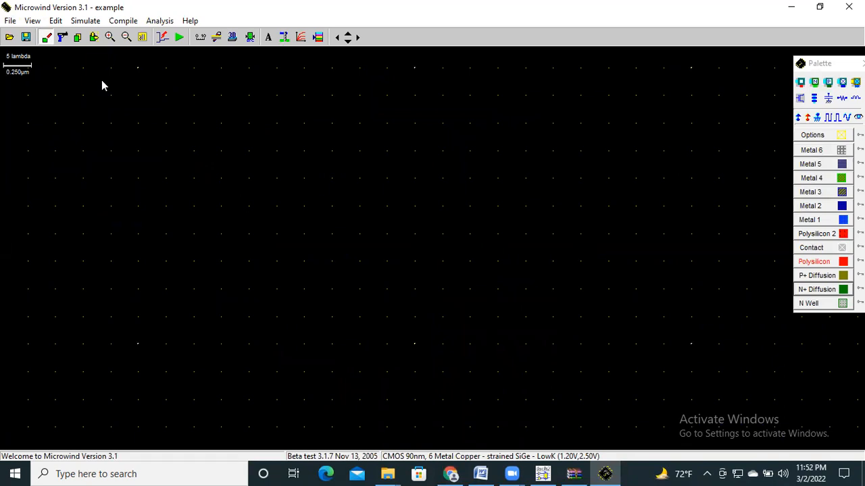
Load Buffer Circuit.txt from the DSCH folder for Verilog compilation, with the file type set to All Files.
left_click(11, 21)
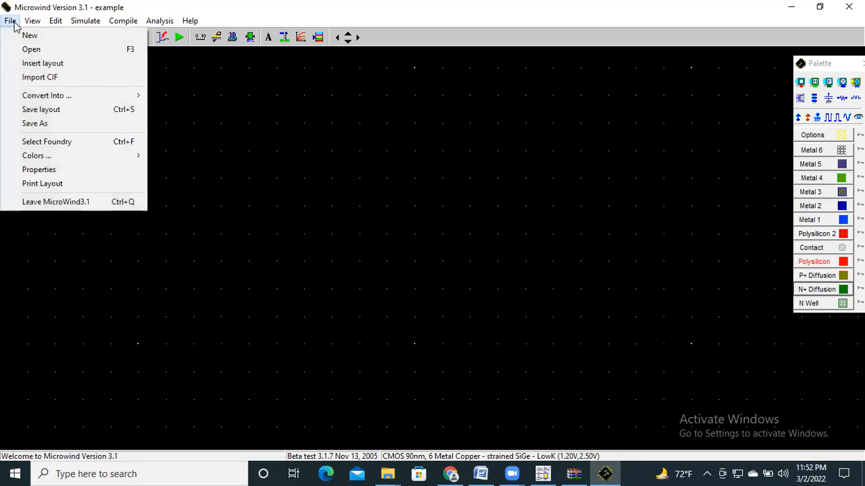
mouse_move(123, 20)
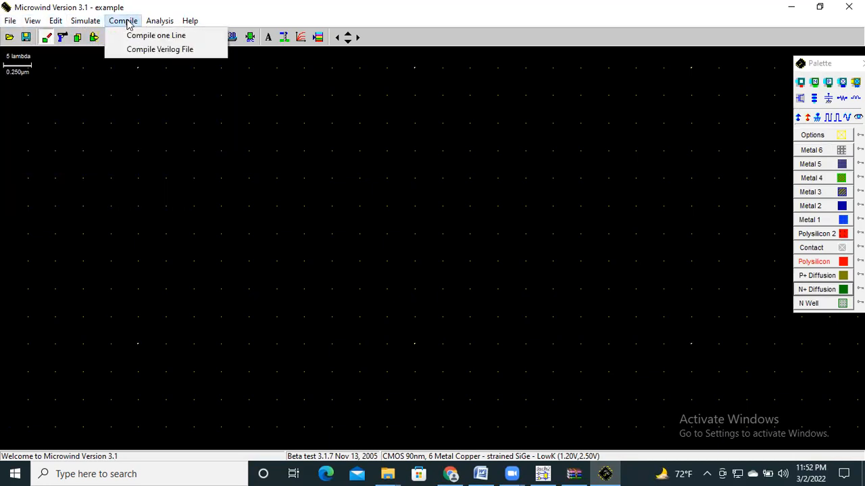
left_click(136, 49)
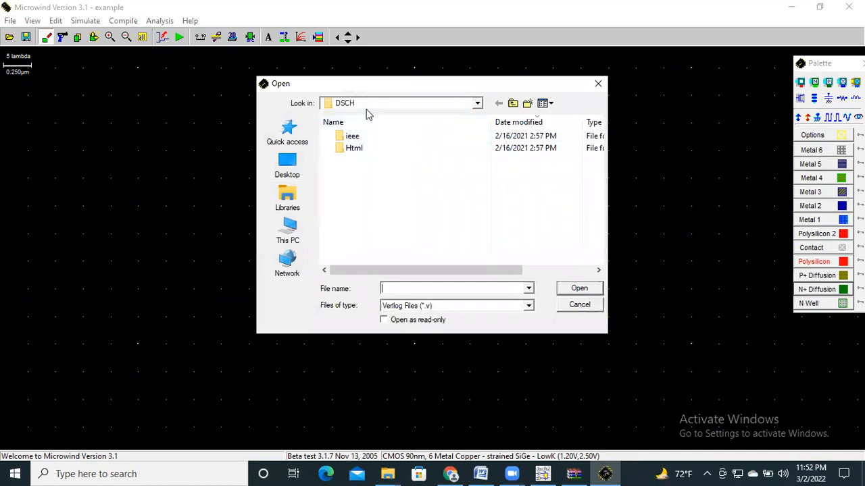
left_click(427, 307)
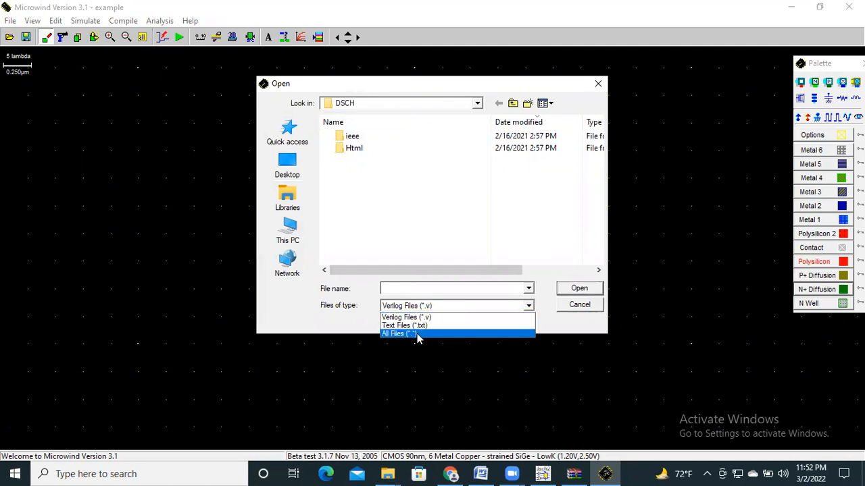
left_click(417, 335)
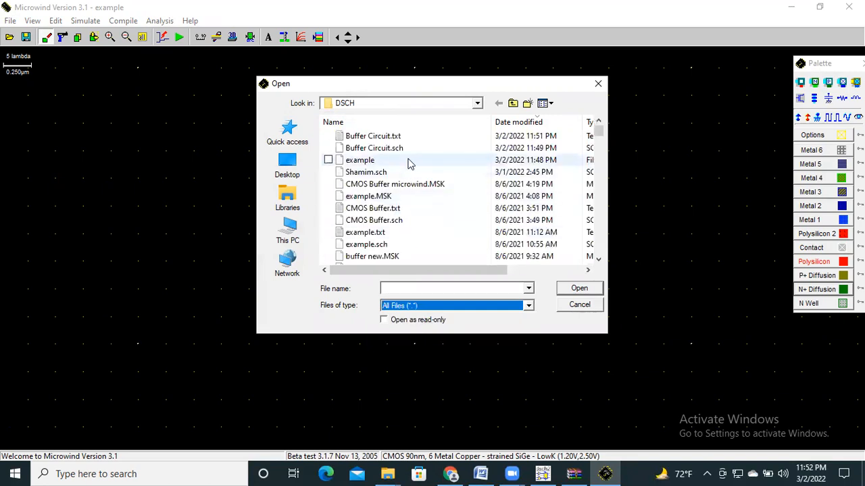
left_click(396, 136)
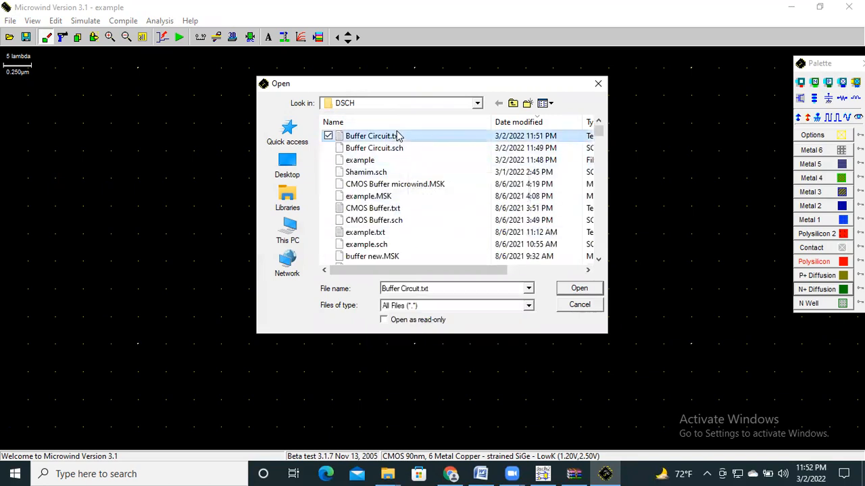
left_click(589, 288)
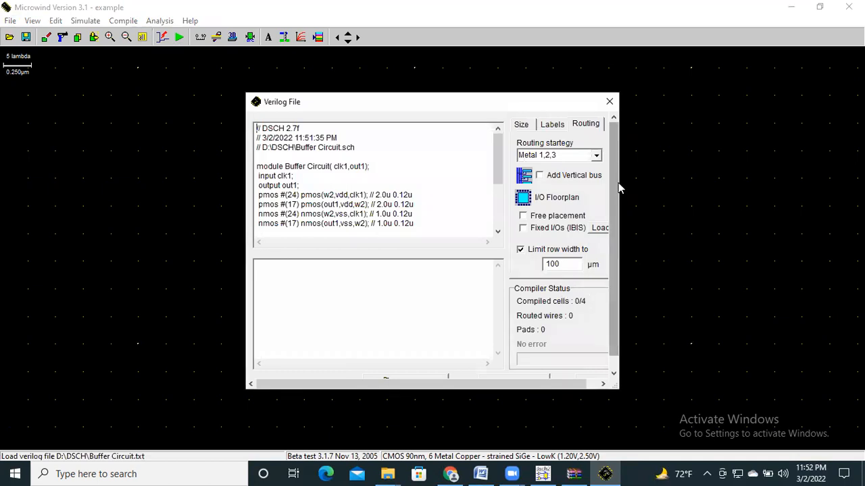
Compile the buffer's Verilog file into a layout and return to the layout editor.
left_click_drag(617, 216, 614, 292)
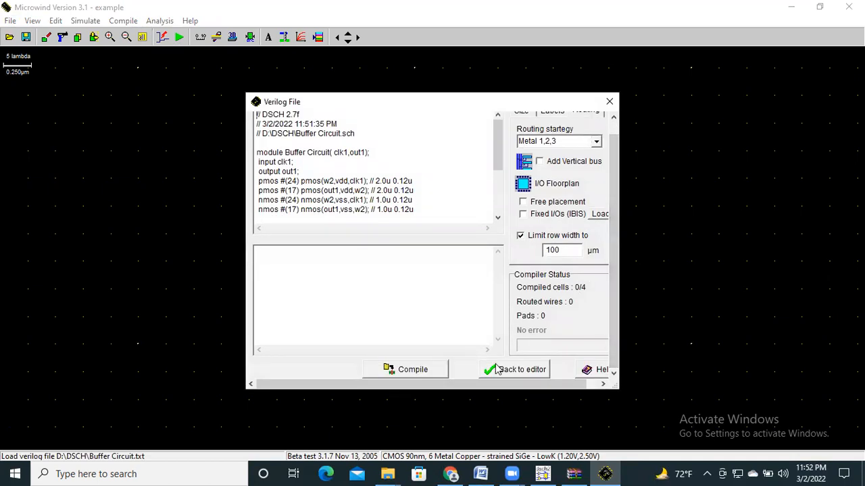
left_click(398, 373)
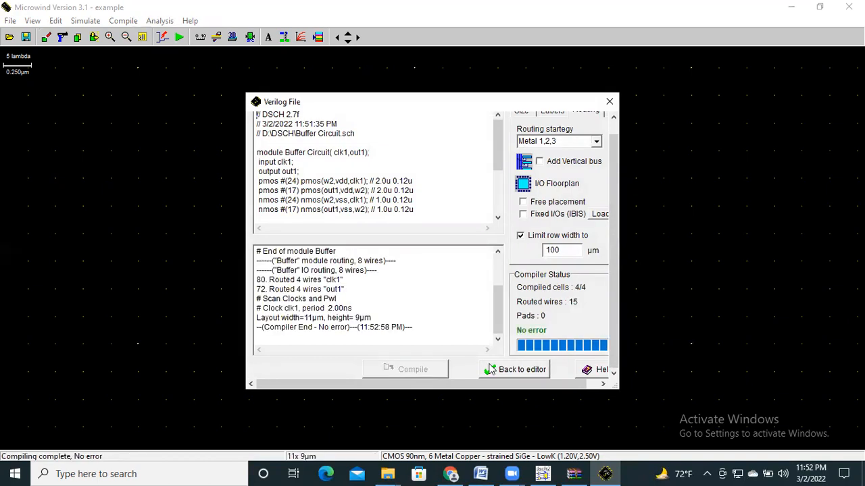
left_click(517, 370)
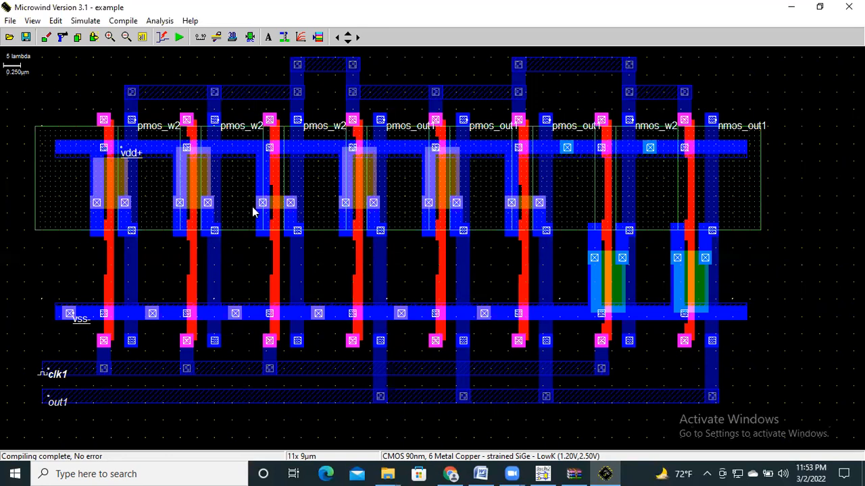
Start a new empty layout, saving the compiled buffer layout first.
left_click(11, 21)
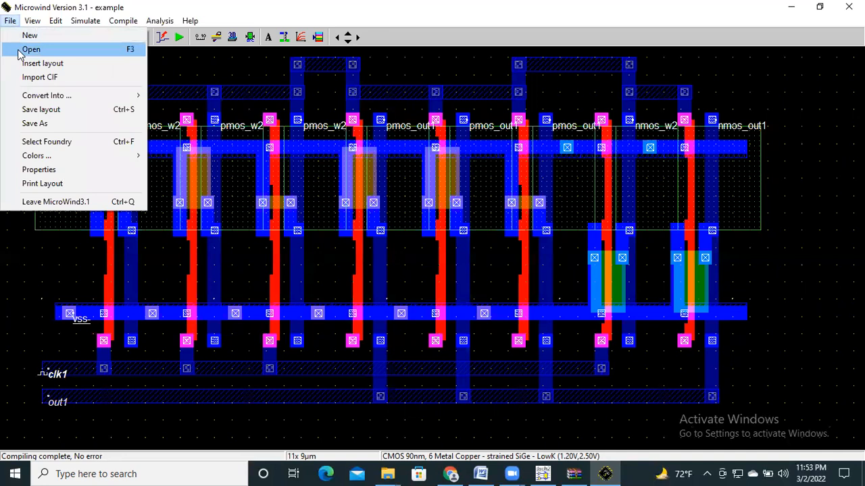
left_click(25, 35)
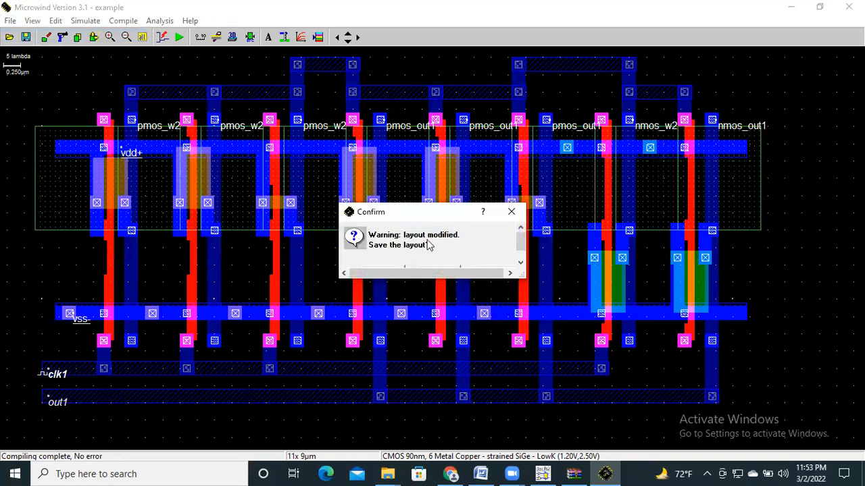
left_click_drag(516, 244, 515, 277)
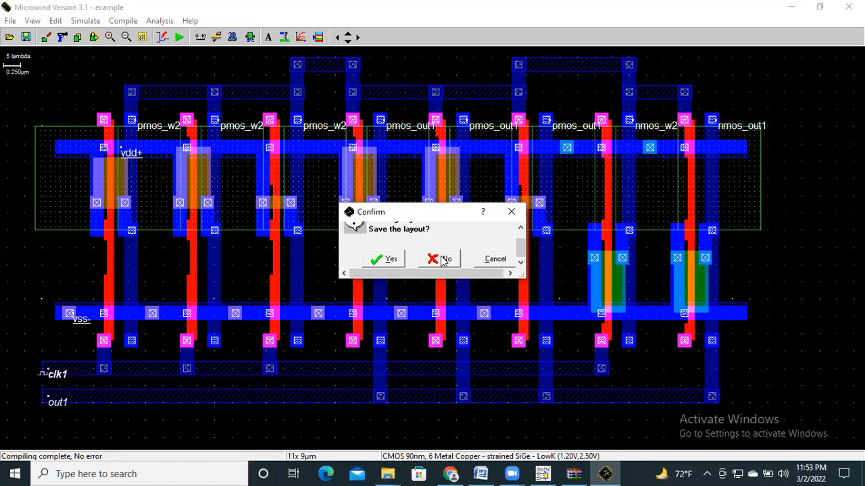
left_click(397, 262)
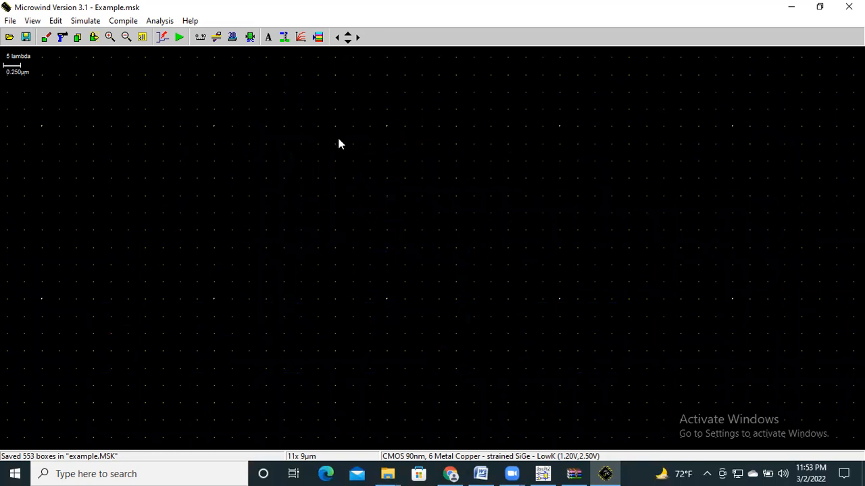
Examine the reference buffer layout in the Word document CMOS BUFFER.docx, and return to Microwind.
left_click(488, 473)
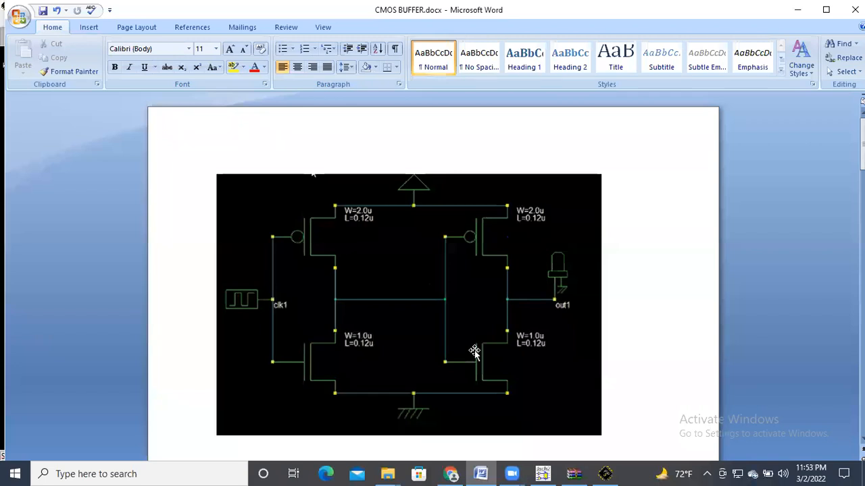
scroll(472, 351, "down", 15)
scroll(493, 339, "down", 15)
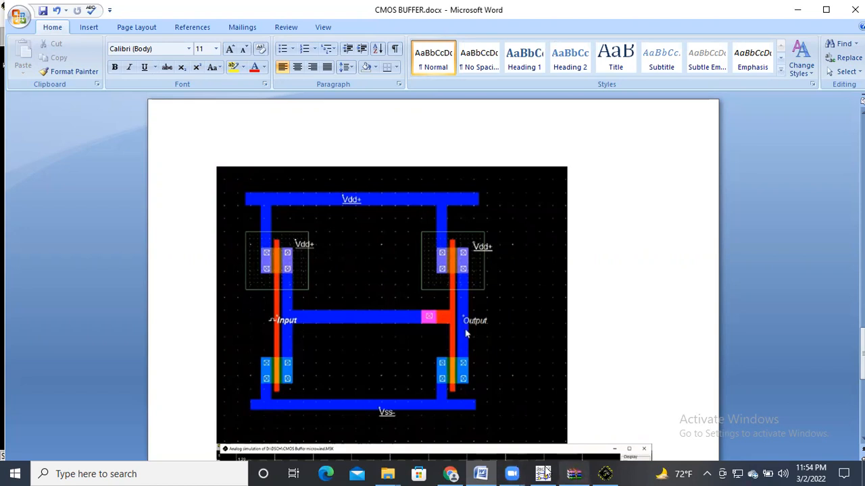
left_click(607, 467)
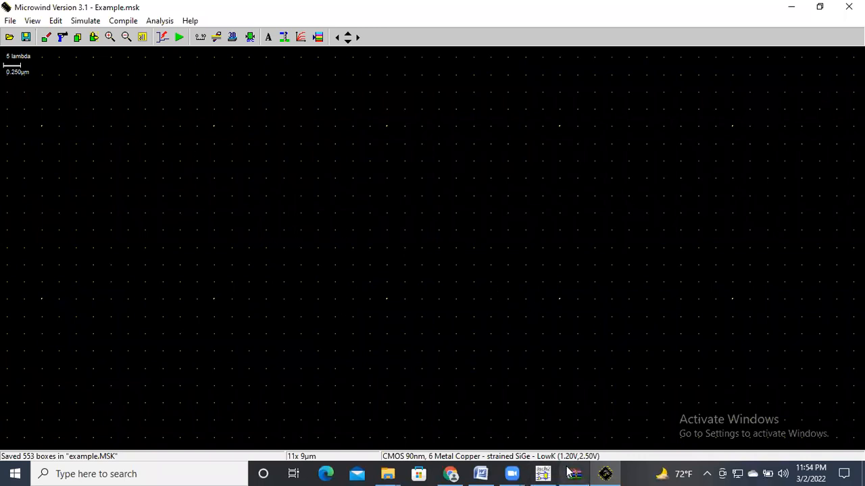
left_click(495, 473)
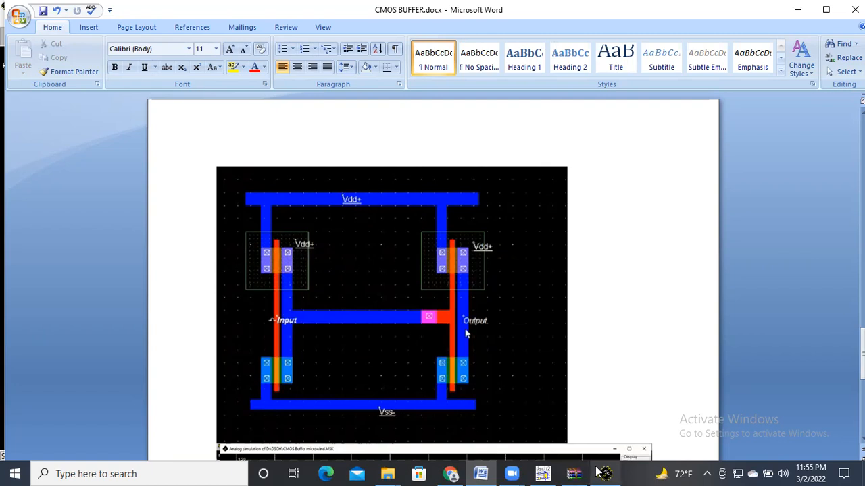
mouse_move(481, 473)
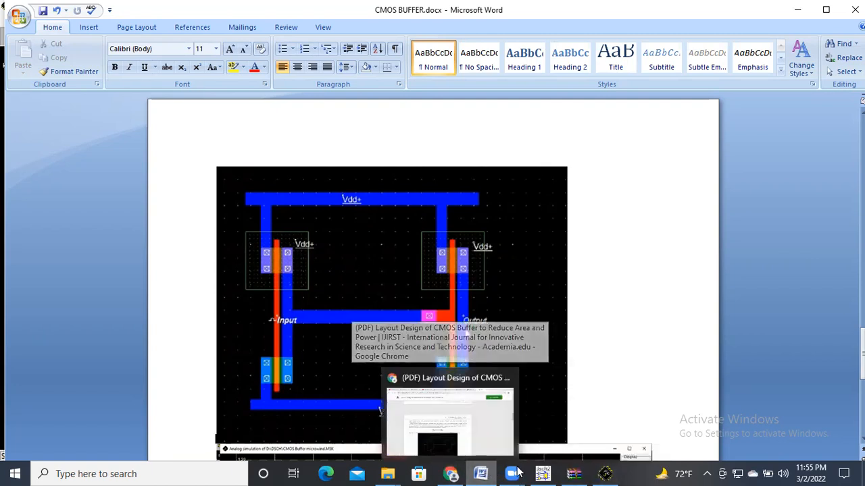
mouse_move(545, 466)
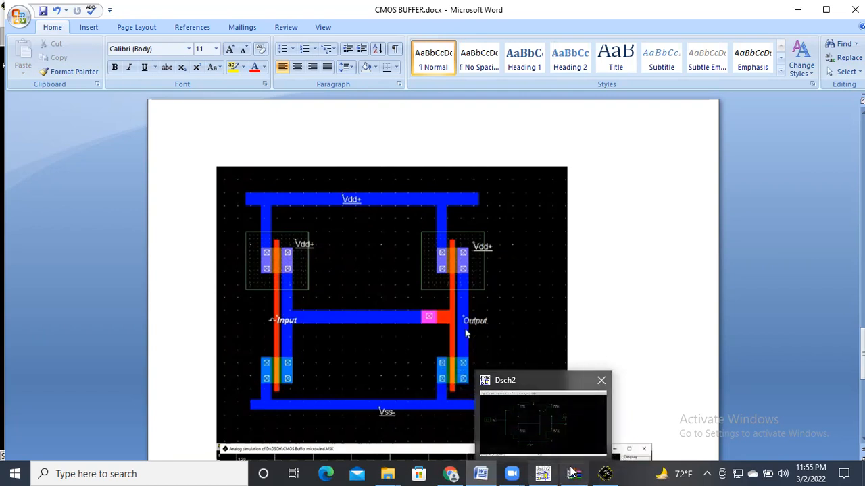
left_click(605, 473)
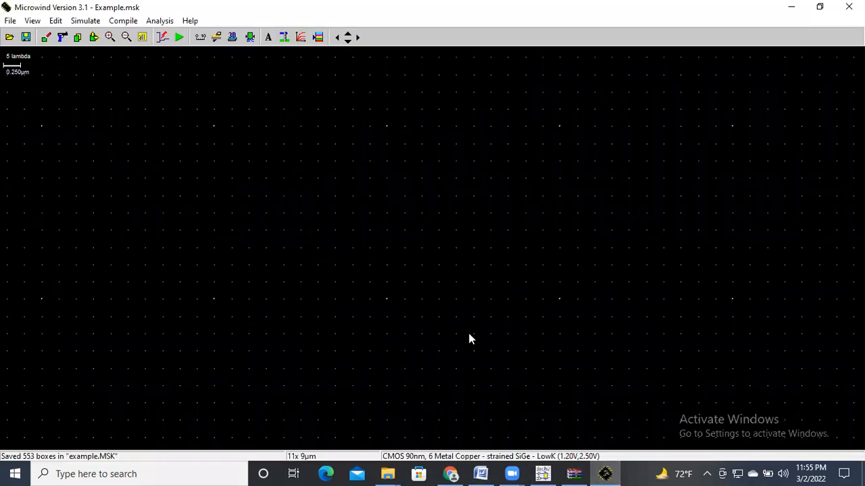
Generate a low-leakage pMOS 0.500 µm wide and 0.100 µm long with one finger, and place it at the layout's upper left.
left_click(318, 37)
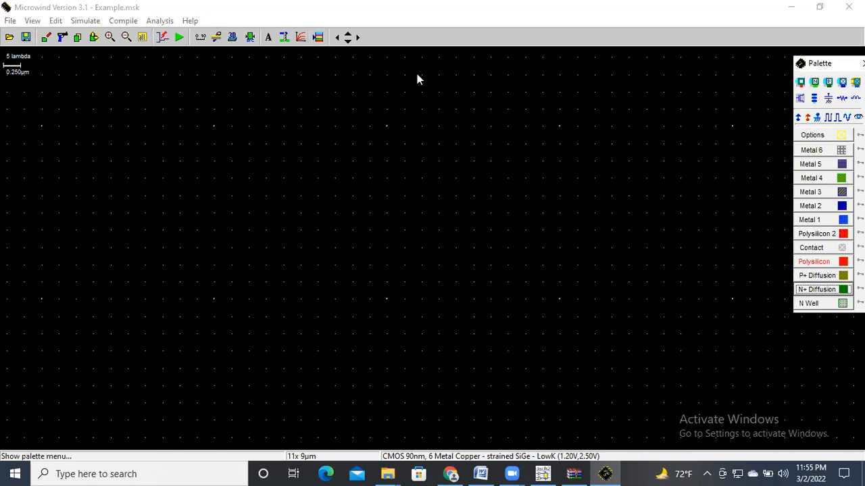
left_click(801, 99)
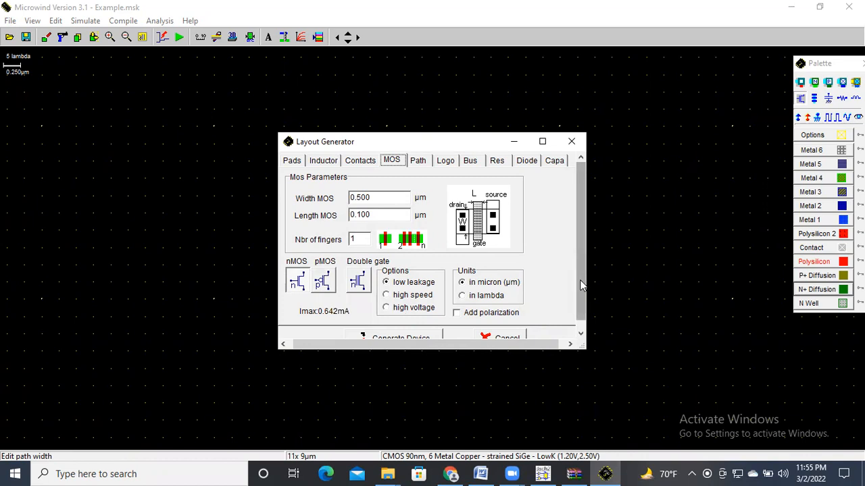
left_click_drag(580, 279, 572, 290)
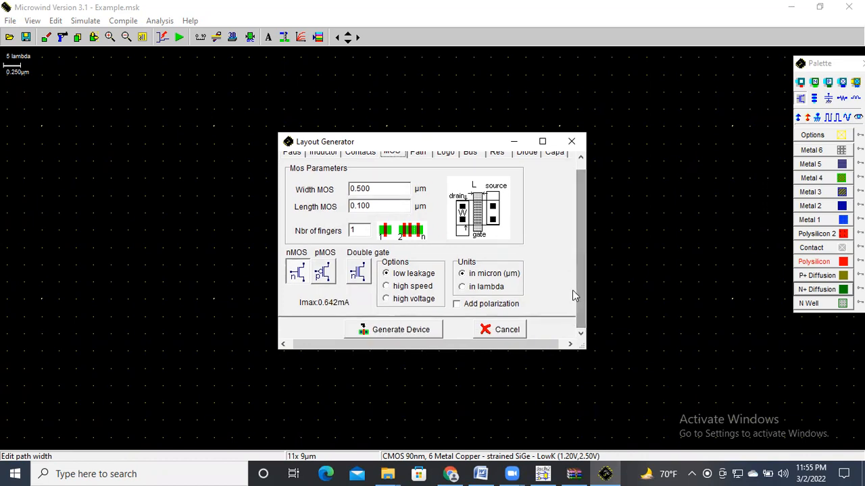
left_click(325, 272)
left_click(415, 333)
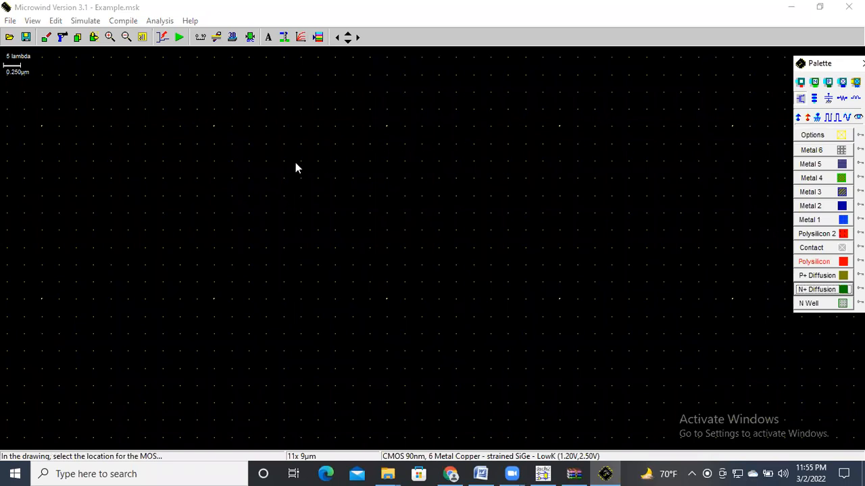
left_click(266, 143)
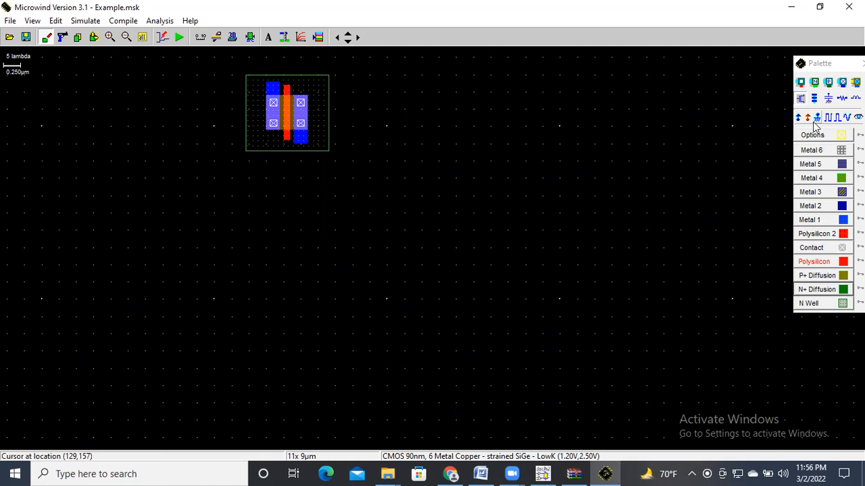
Generate a second pMOS with the same dimensions and place it to the right of the first one.
left_click(802, 99)
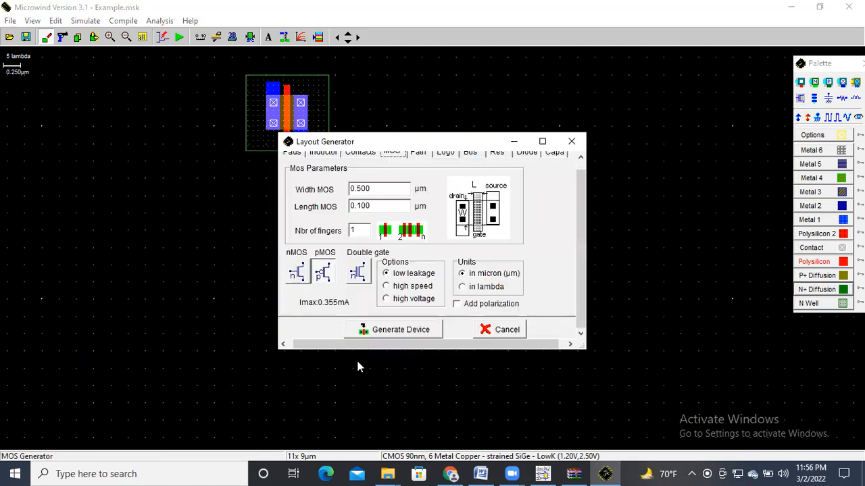
left_click(323, 273)
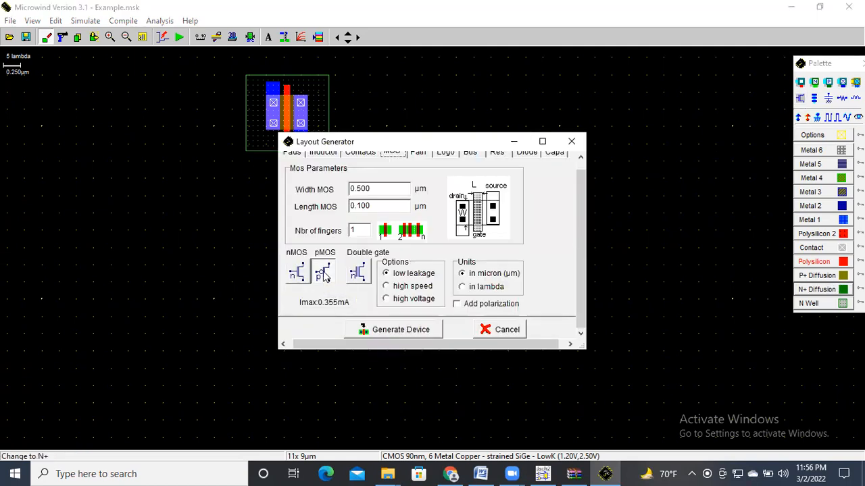
left_click(405, 330)
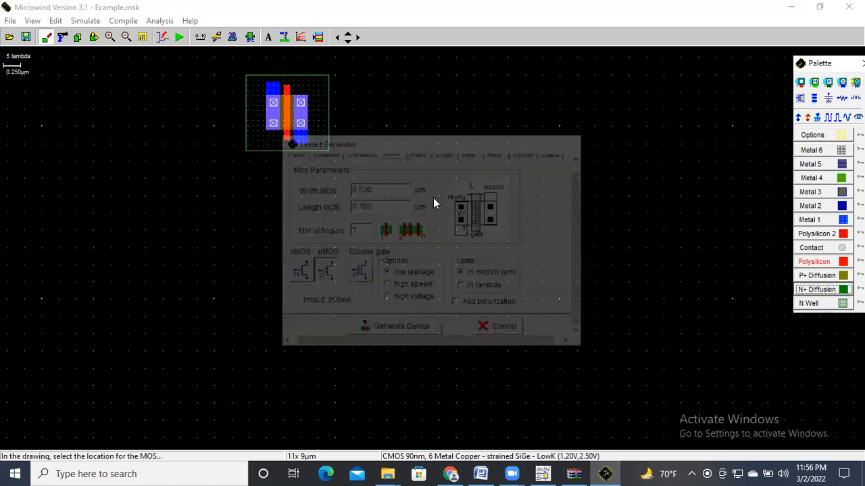
left_click(458, 109)
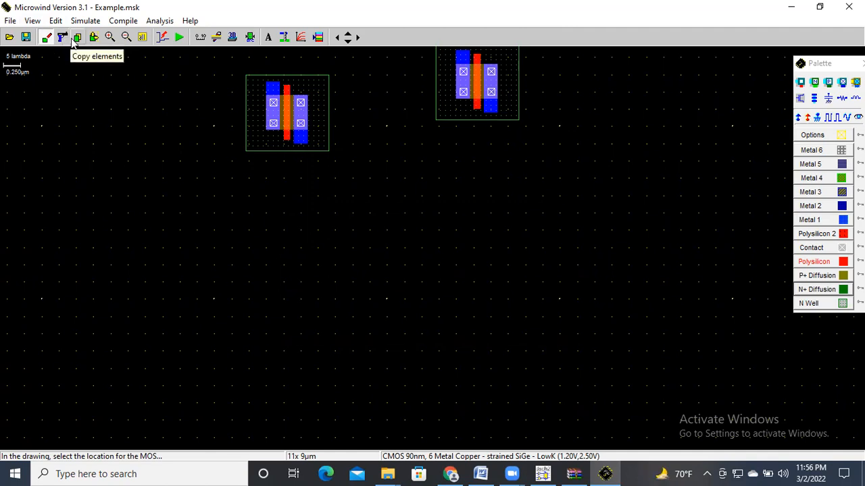
Move both pMOS devices lower in the layout so that they line up in one horizontal row.
left_click(95, 38)
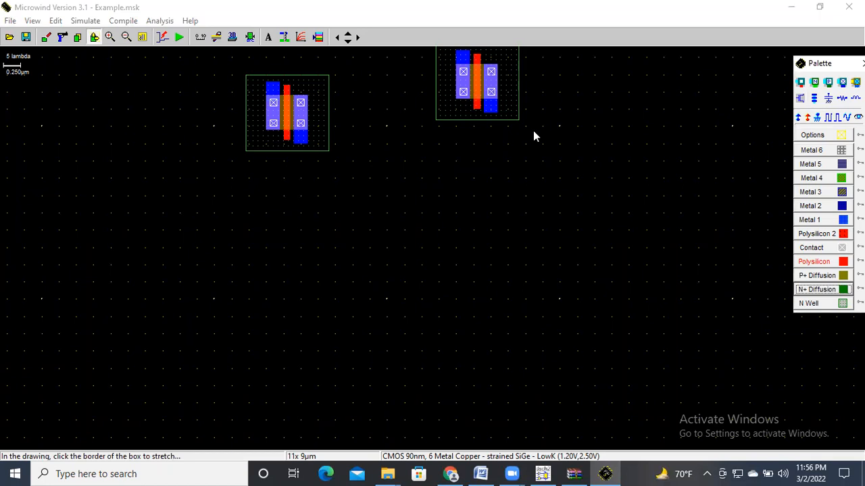
left_click_drag(536, 136, 416, 22)
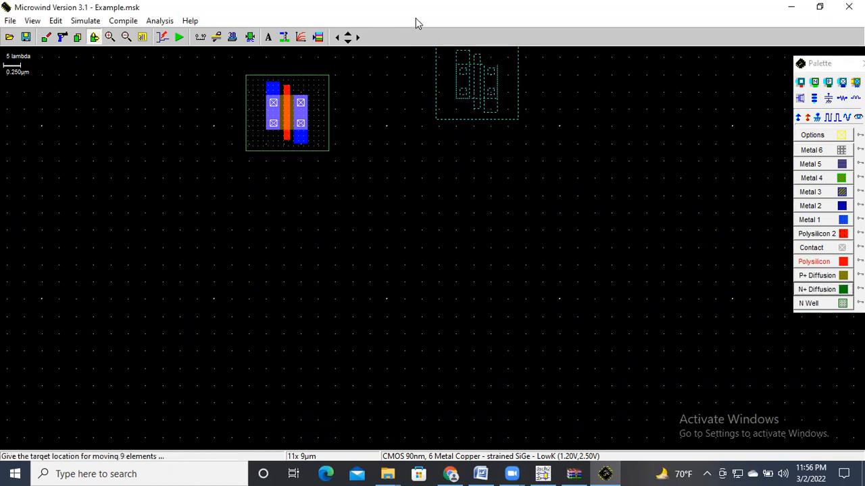
left_click(419, 85)
left_click_drag(342, 64, 235, 185)
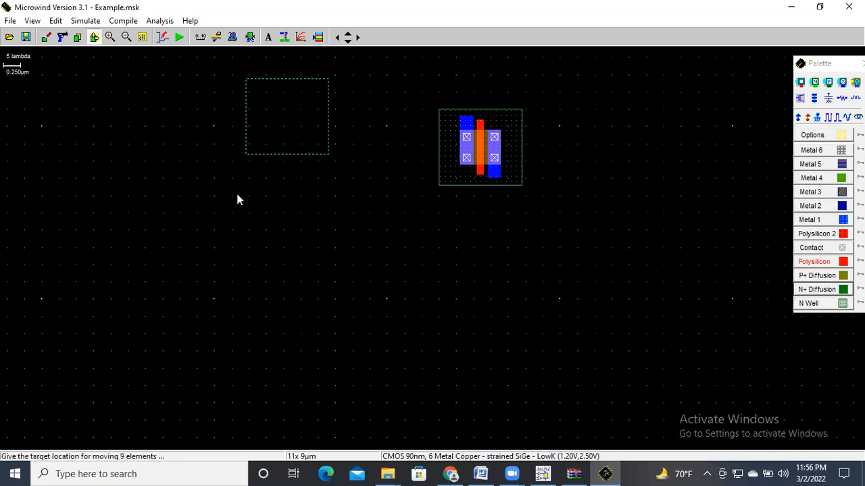
left_click(206, 207)
left_click(608, 195)
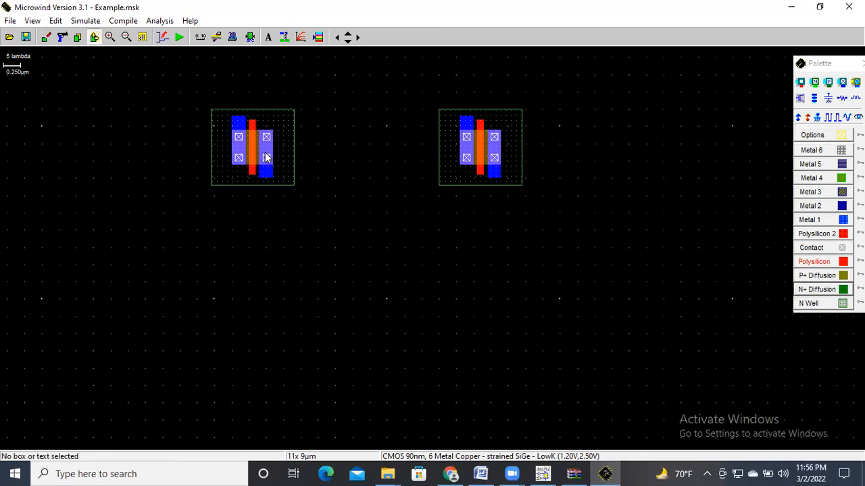
Generate two nMOS devices 0.500 µm wide and 0.100 µm long, placing one below each pMOS.
left_click(799, 99)
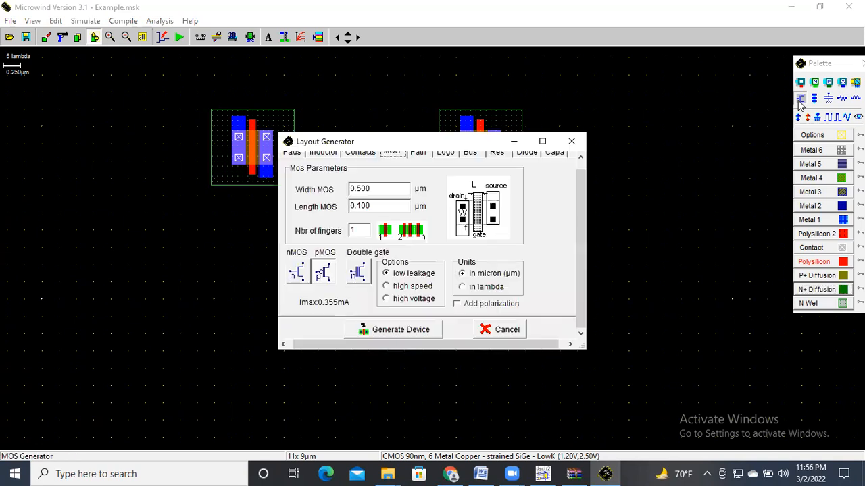
left_click(300, 268)
left_click(401, 331)
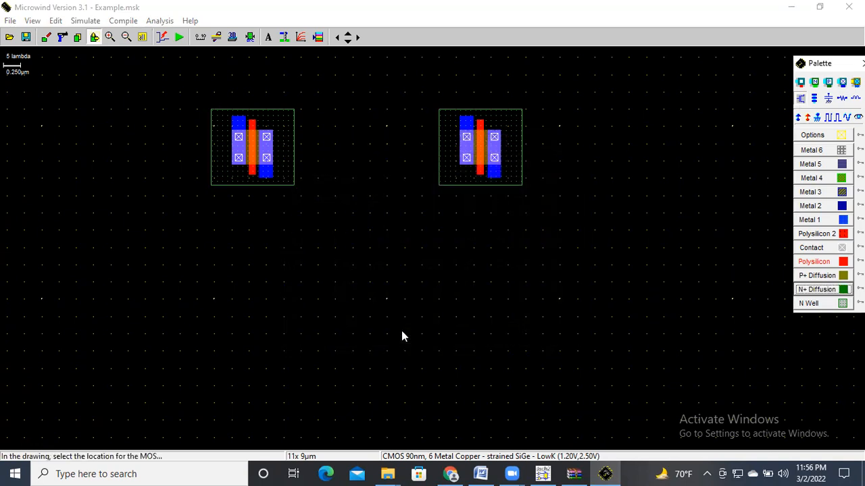
left_click(232, 360)
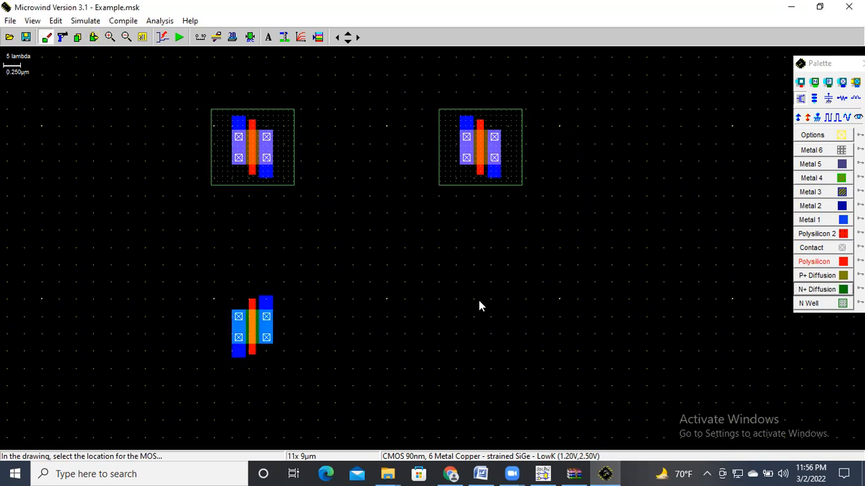
left_click(800, 100)
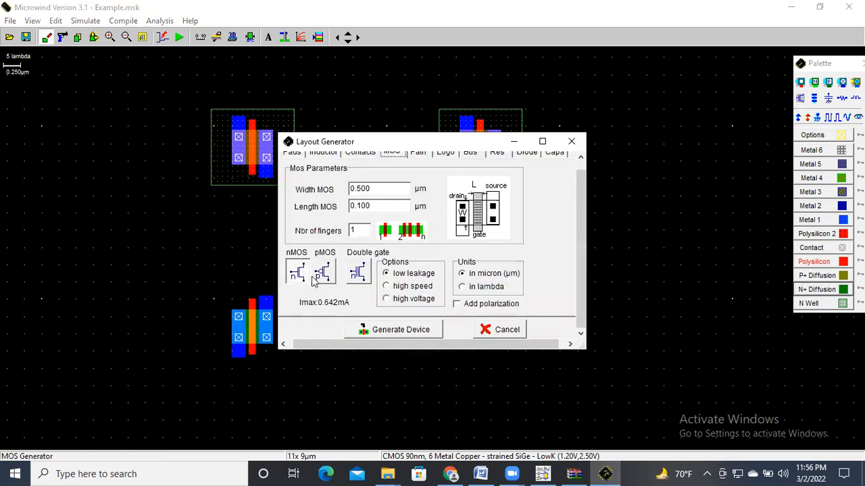
left_click(396, 330)
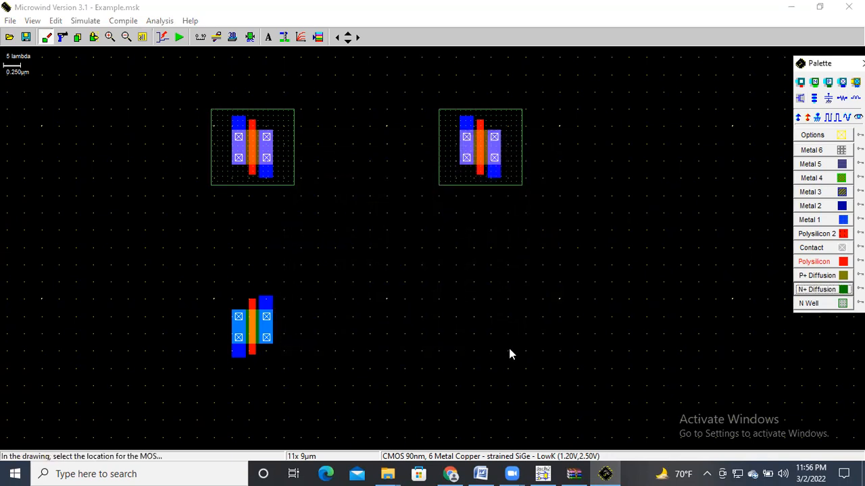
left_click(493, 343)
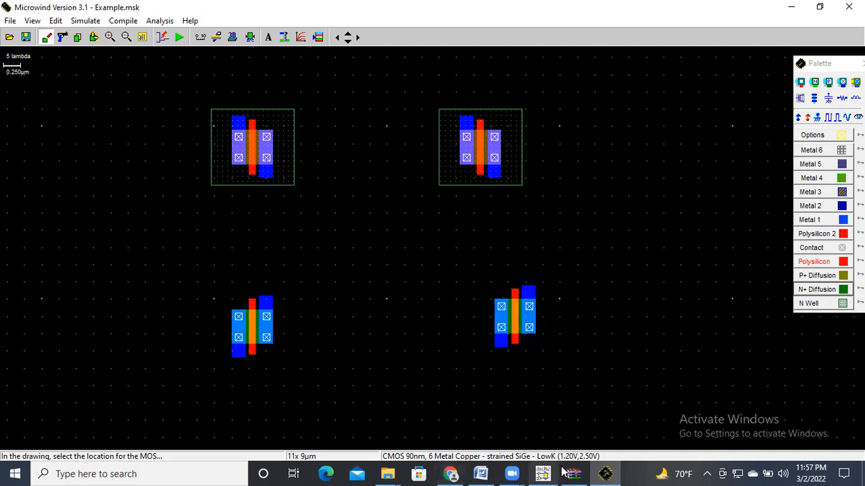
Check the reference layout in CMOS BUFFER.docx, and move the right nMOS under the right pMOS, level with the left nMOS.
left_click(481, 474)
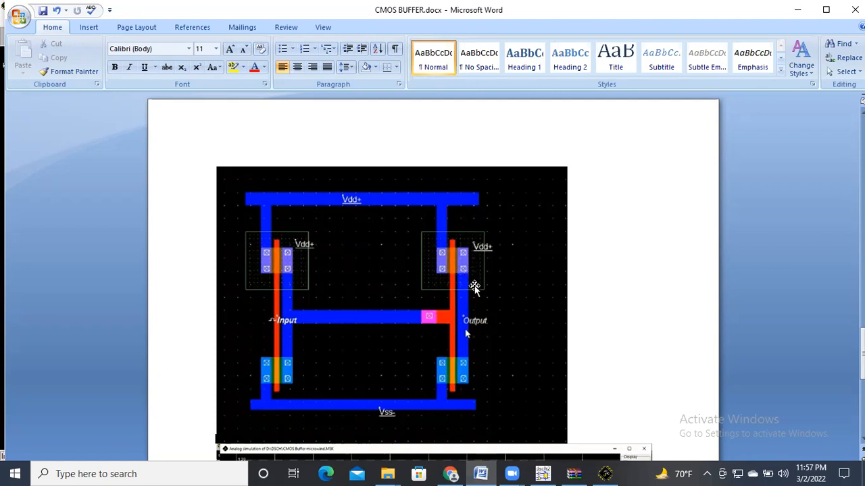
left_click(618, 471)
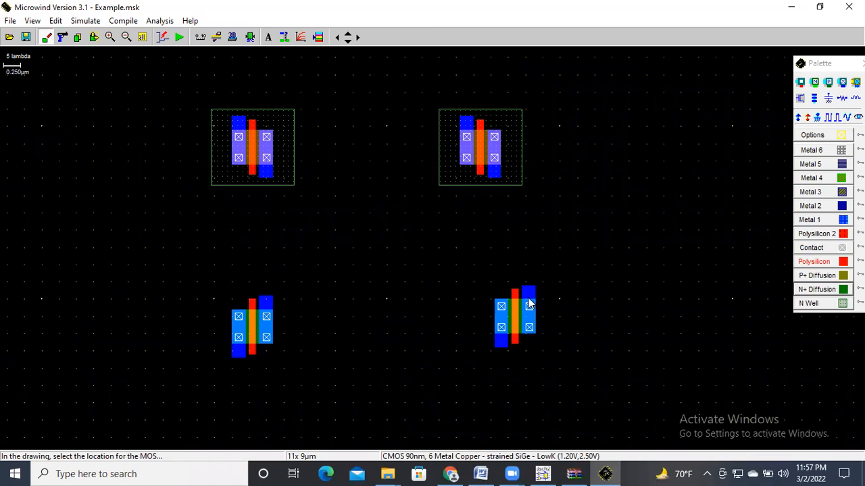
left_click(94, 37)
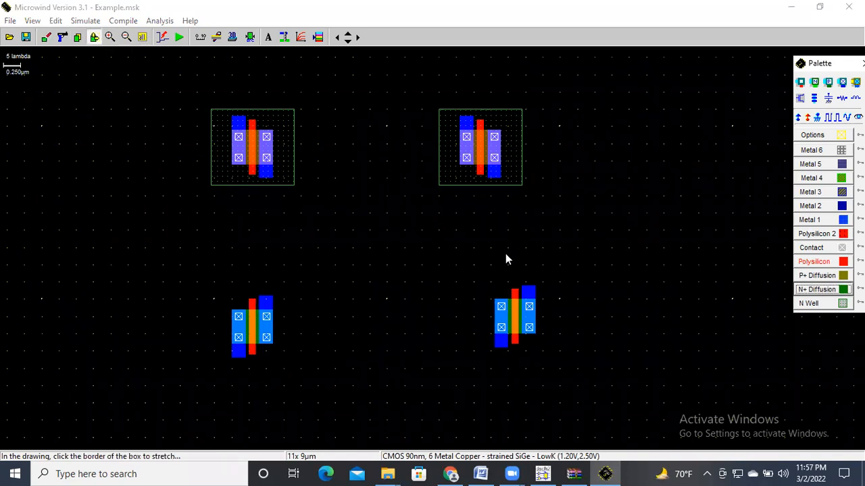
left_click_drag(441, 281, 554, 369)
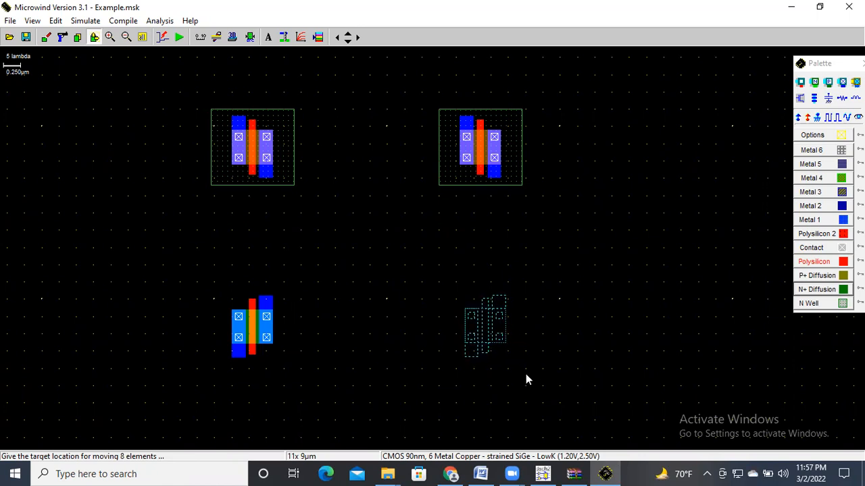
left_click(525, 375)
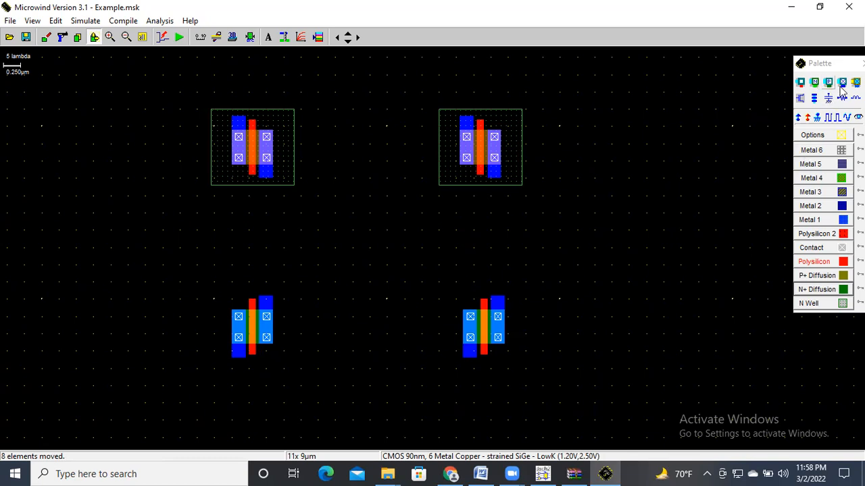
Add a Vdd+ supply property to the n-well of each pMOS, beside the device's drain and source area.
left_click(799, 119)
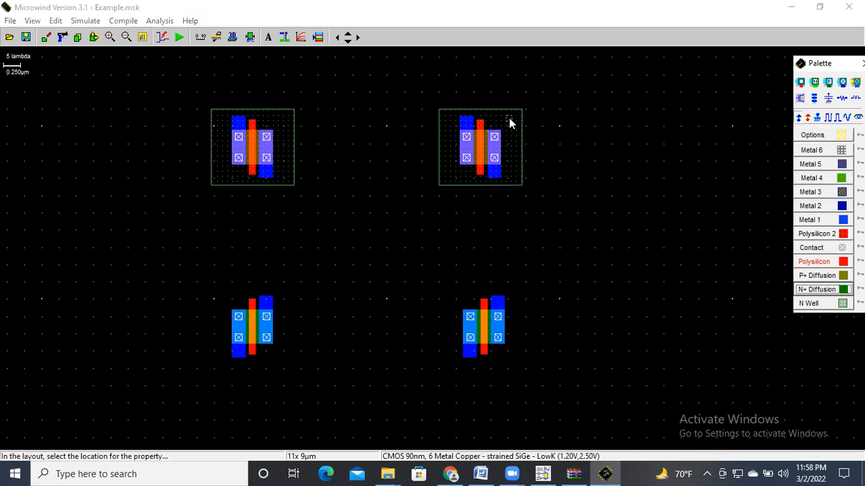
left_click(510, 123)
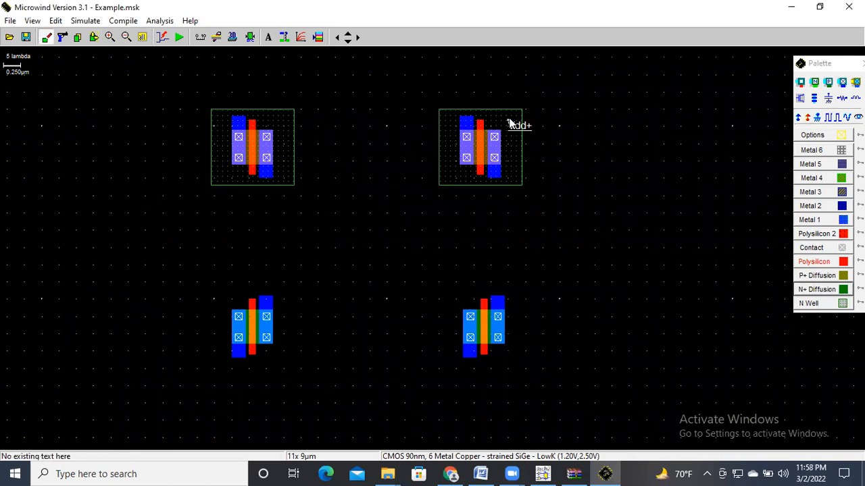
left_click(799, 119)
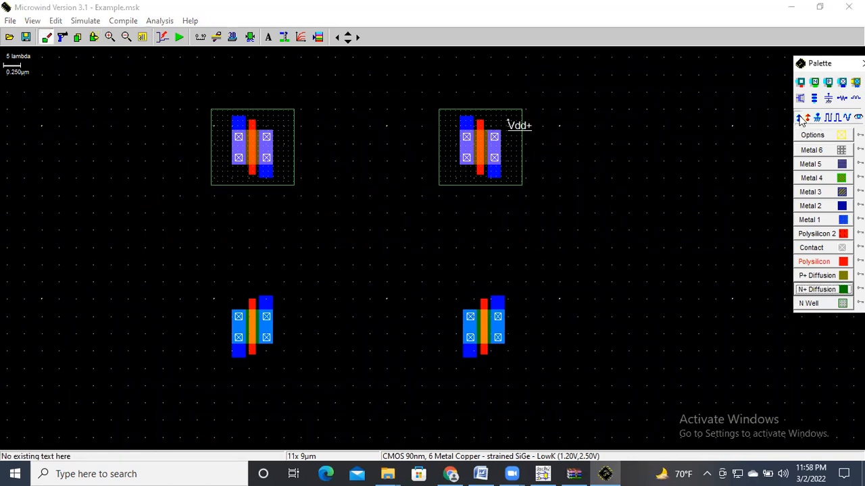
left_click(281, 123)
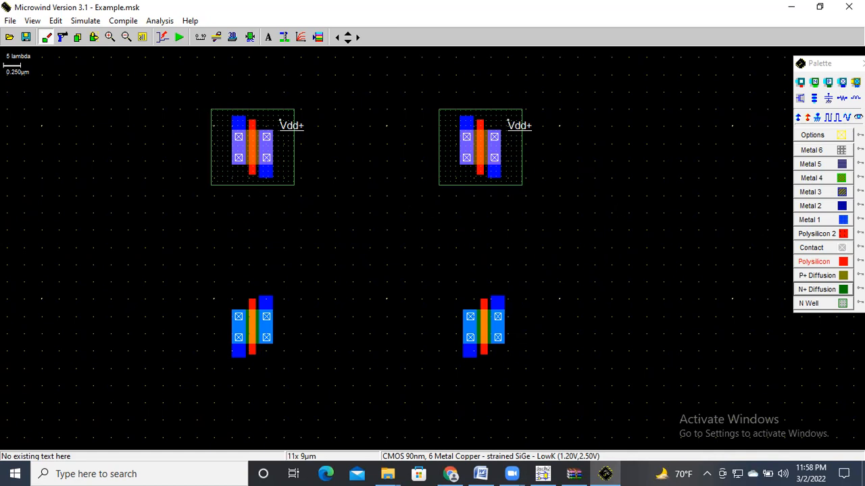
Connect the gates of the left pMOS and nMOS with a vertical polysilicon strip about 2 by 36 lambda.
left_click(842, 265)
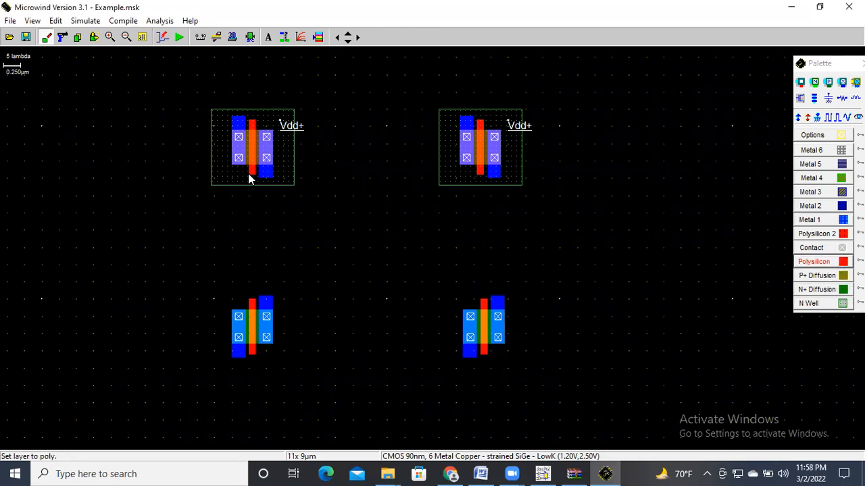
left_click_drag(249, 177, 256, 306)
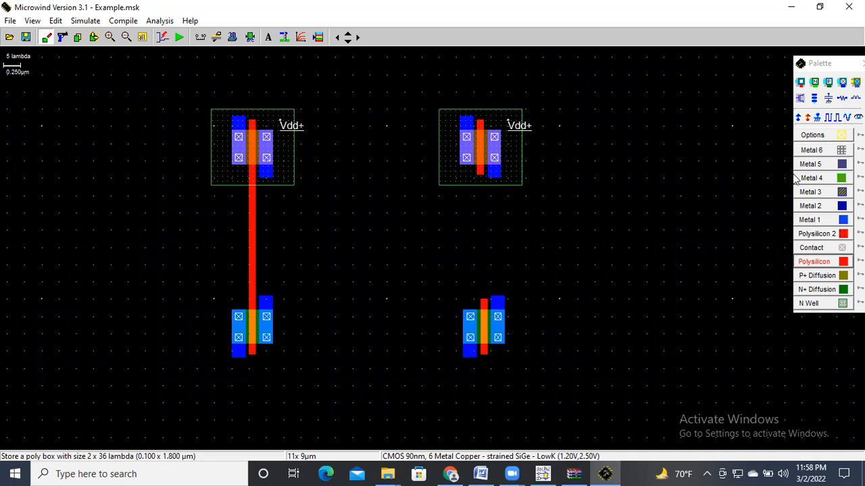
Try to connect the right pMOS and nMOS gates with a polysilicon strip, and delete that strip.
left_click(831, 263)
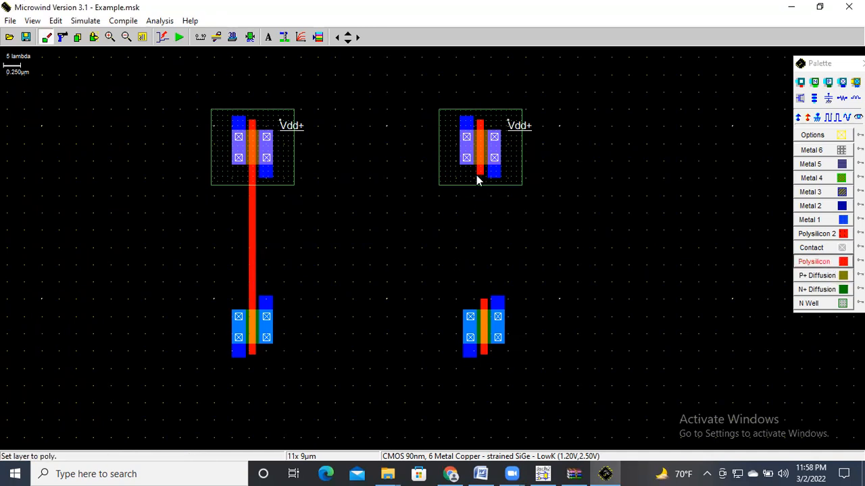
left_click_drag(477, 176, 476, 274)
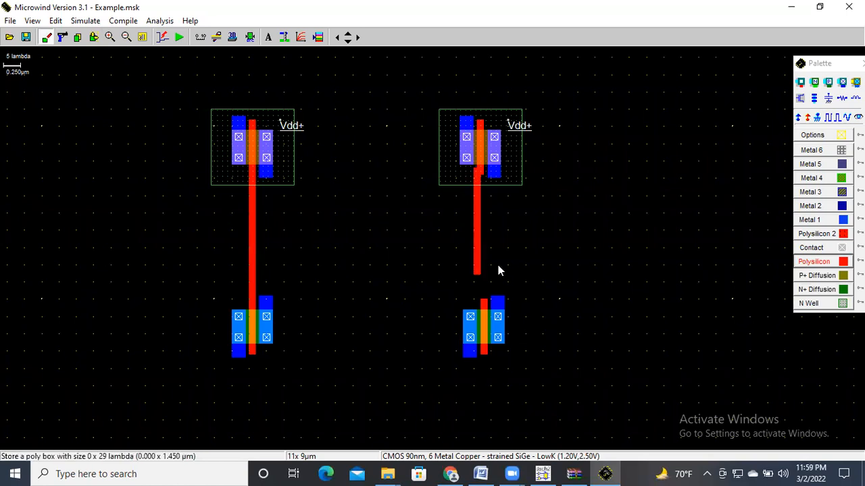
left_click(62, 37)
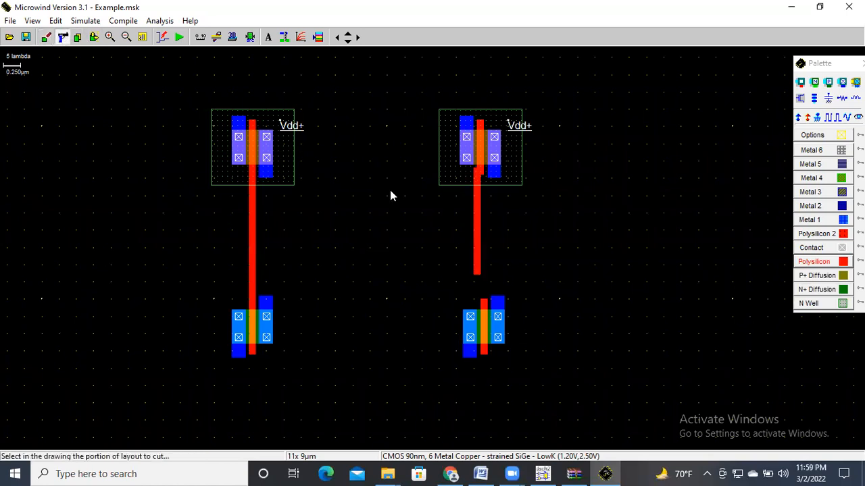
left_click(482, 228)
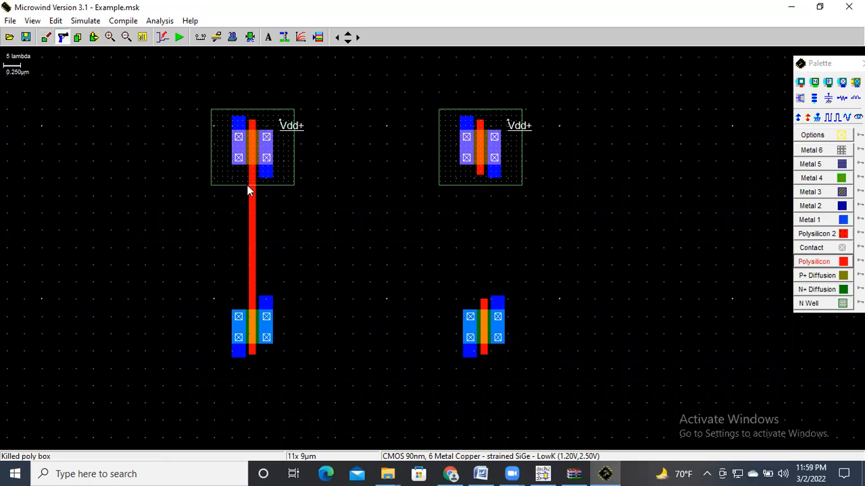
Shift the right nMOS slightly left to align with the right pMOS, and connect their gates with a polysilicon strip about 2 by 36 lambda.
left_click(94, 37)
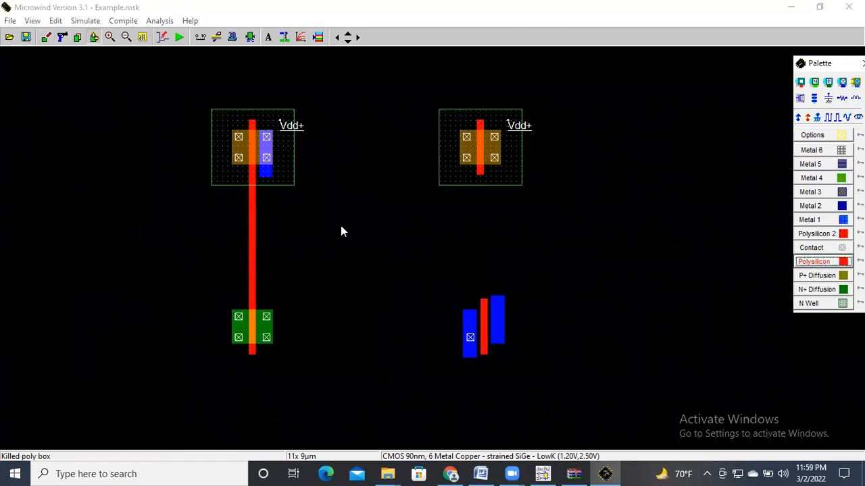
left_click_drag(449, 286, 522, 365)
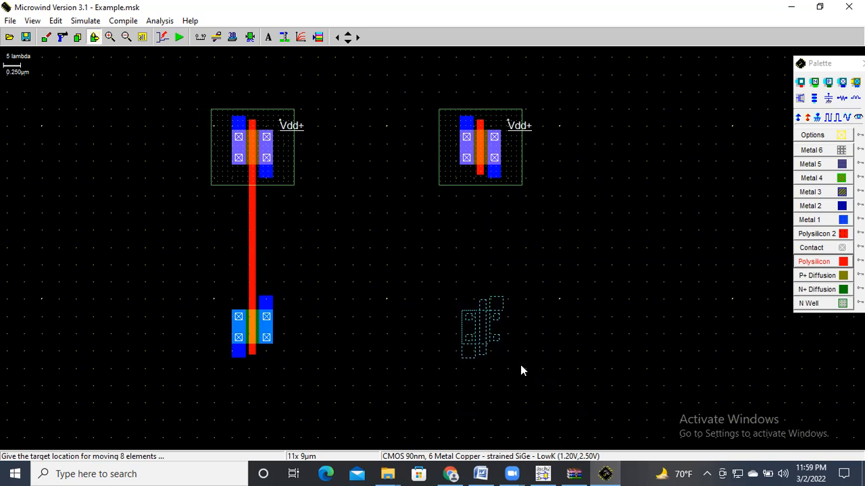
left_click(521, 370)
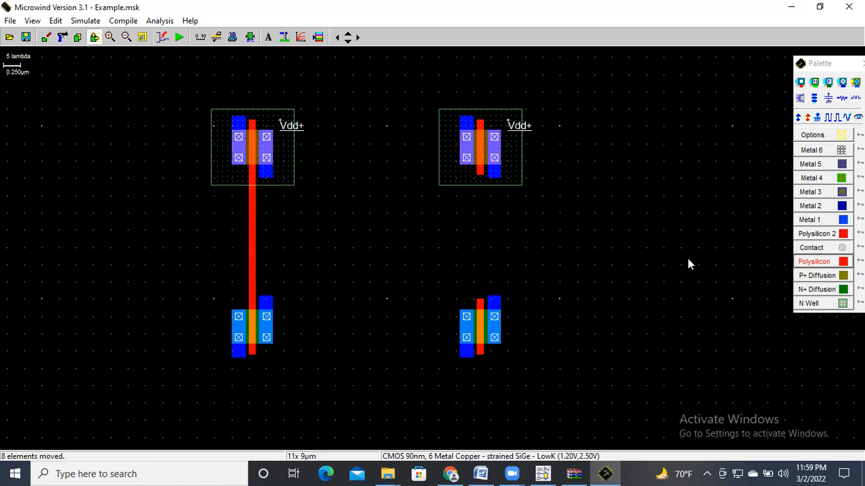
left_click(830, 263)
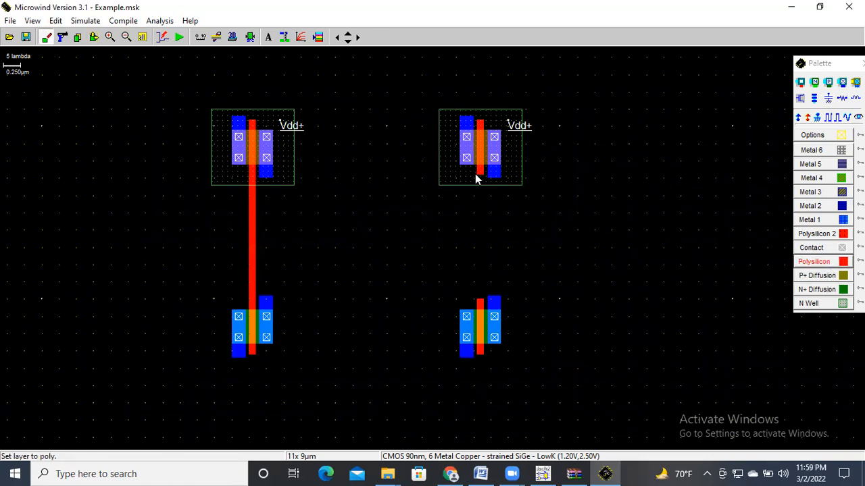
left_click_drag(477, 177, 484, 299)
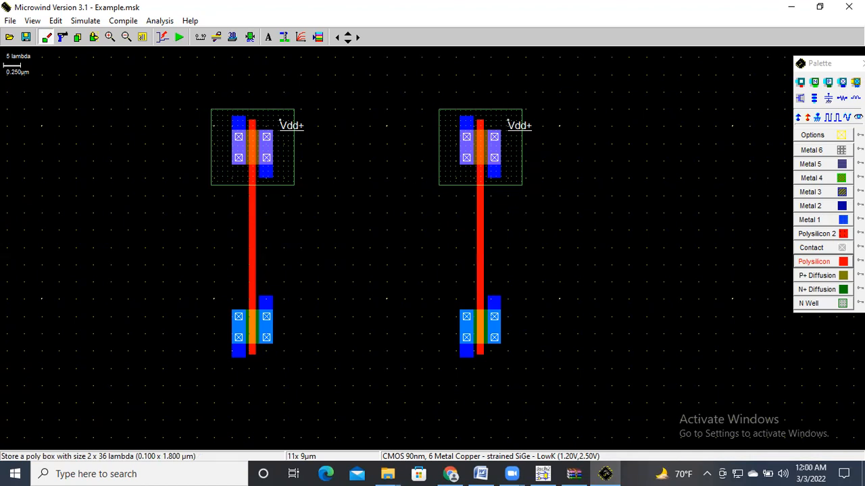
Connect the drains of each pMOS and nMOS pair with a vertical Metal 1 strip about 4 by 34 lambda.
left_click(811, 219)
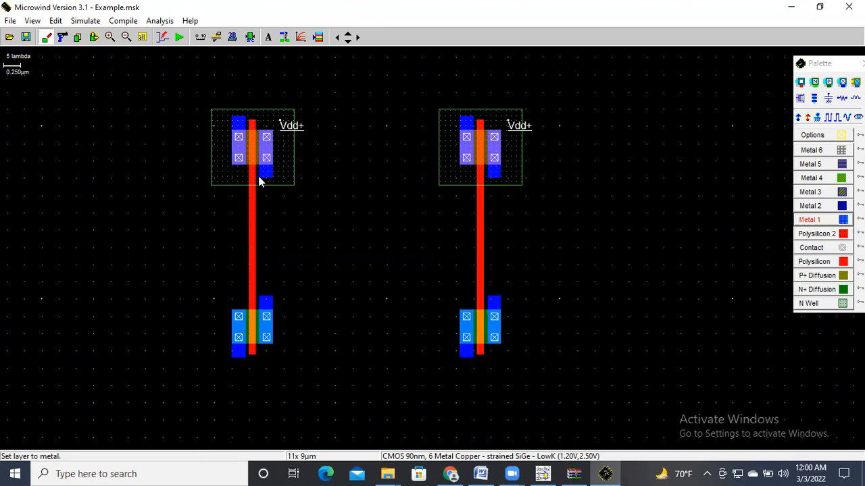
left_click_drag(259, 179, 274, 298)
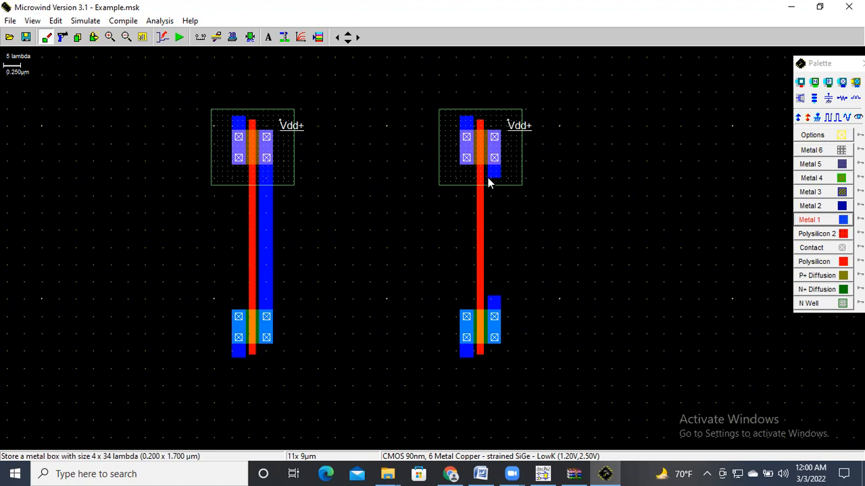
left_click(811, 220)
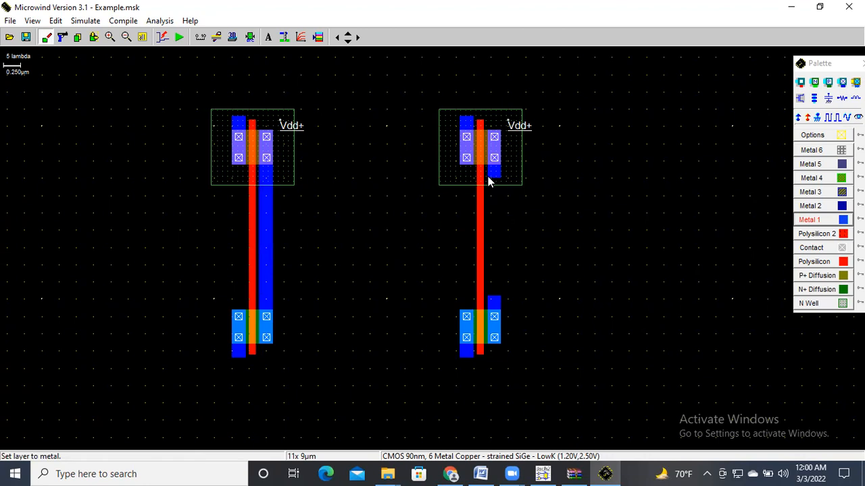
left_click_drag(489, 181, 503, 302)
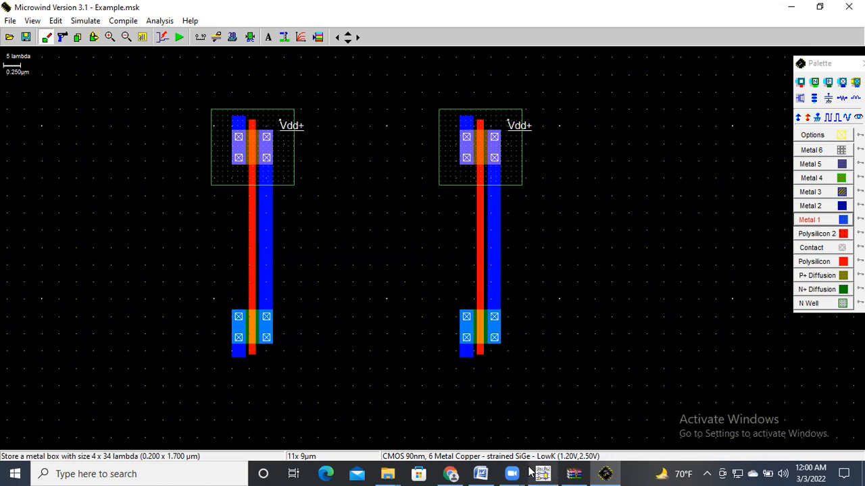
Check the reference layout in CMOS BUFFER.docx, try to extend the left pMOS source upward in Metal 1, and delete the misdrawn boxes.
left_click(488, 469)
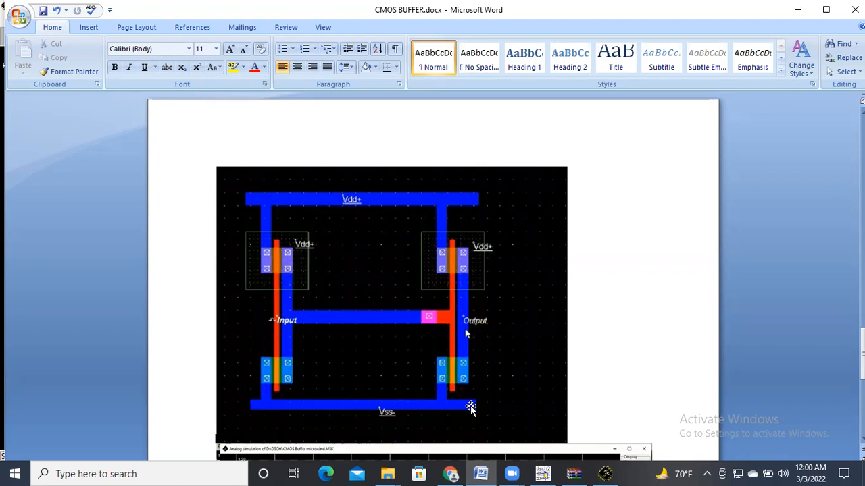
left_click(605, 474)
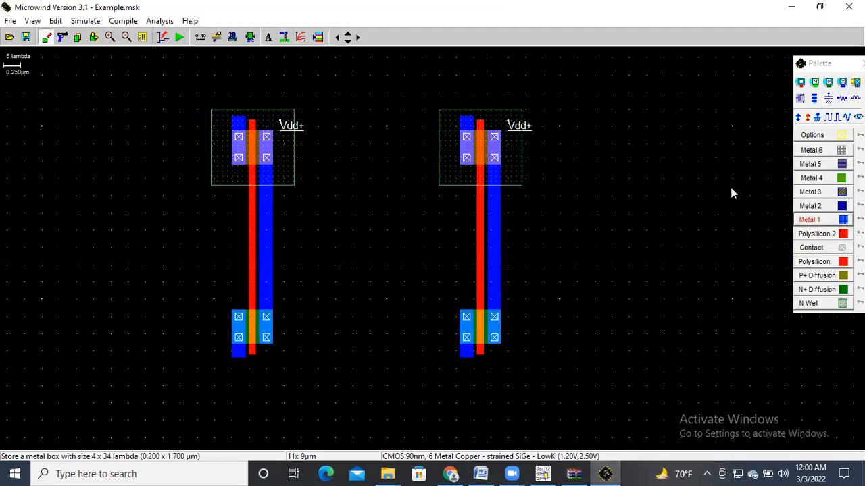
left_click(818, 219)
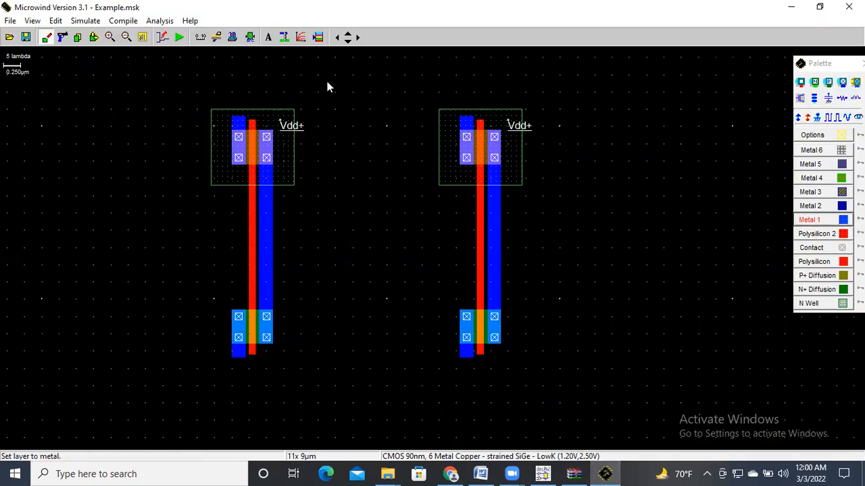
mouse_move(233, 120)
left_mouse_down()
mouse_move(244, 120)
mouse_move(245, 104)
mouse_move(248, 116)
left_mouse_up()
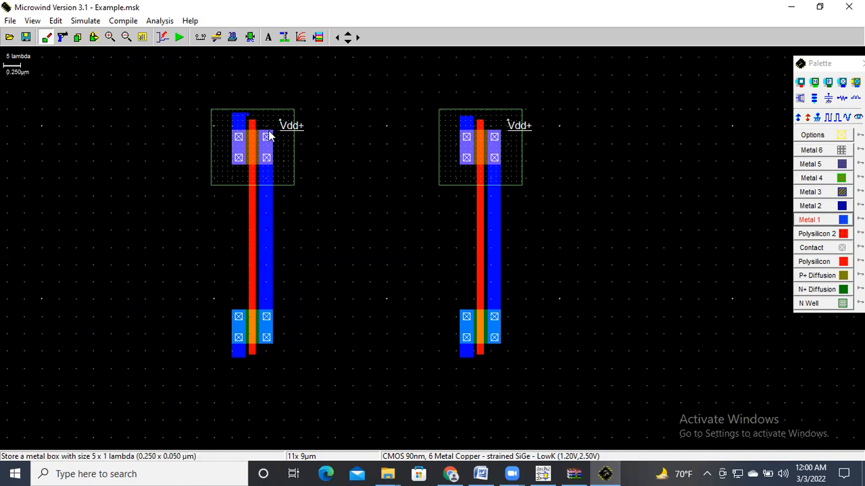
left_click(62, 37)
left_click(246, 116)
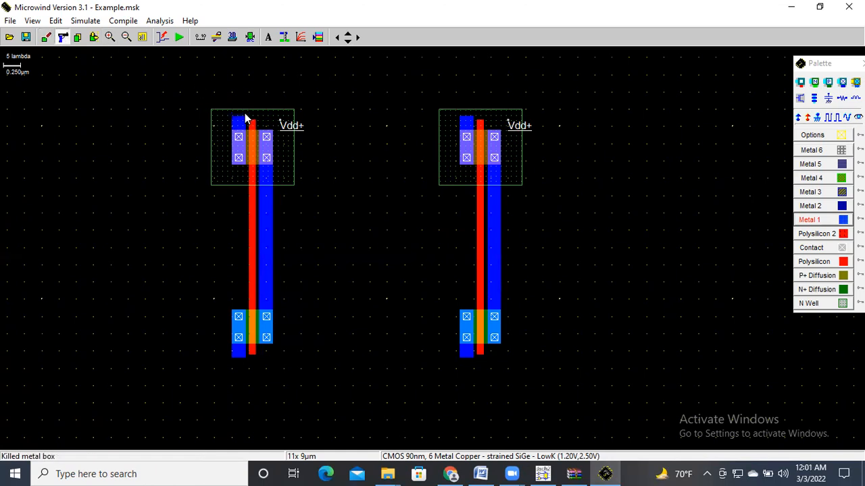
left_click(842, 220)
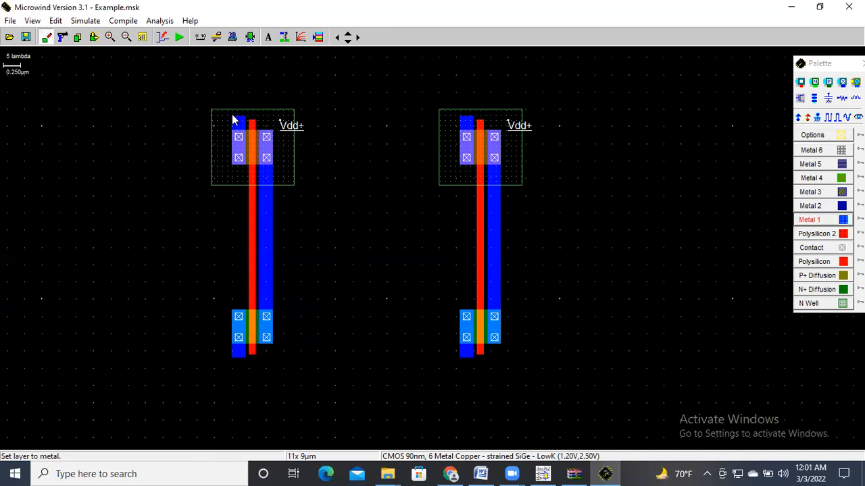
left_click_drag(232, 115, 248, 74)
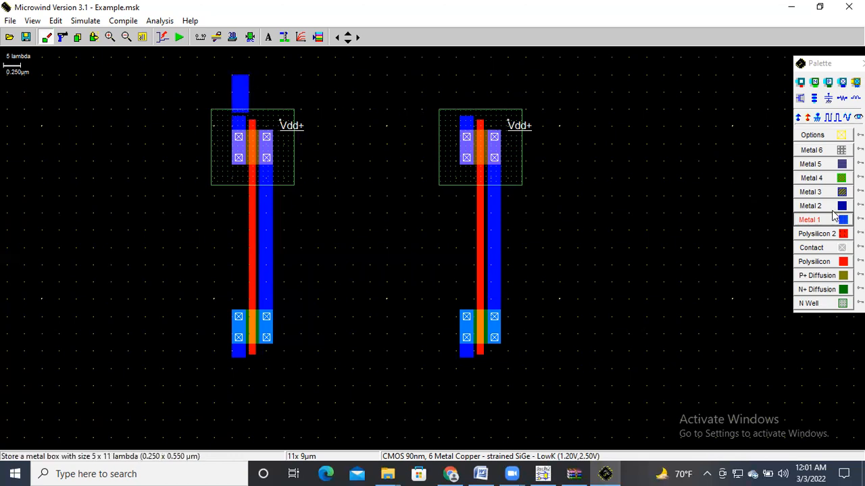
left_click(63, 38)
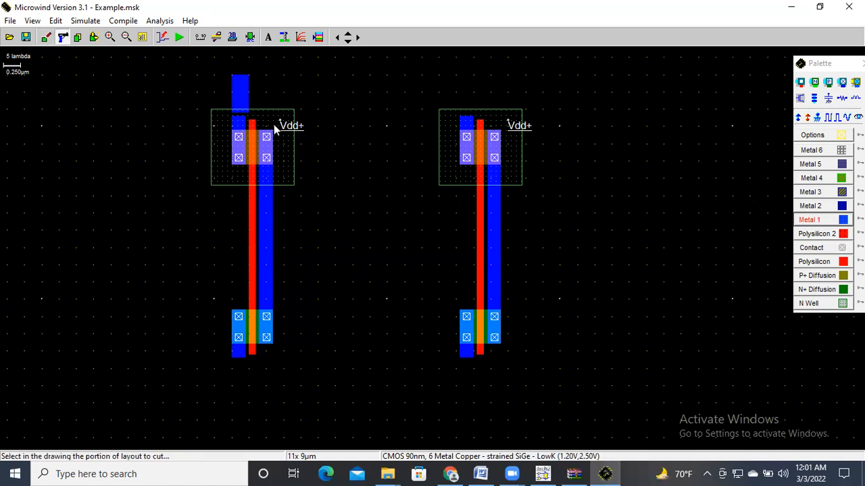
left_click(244, 93)
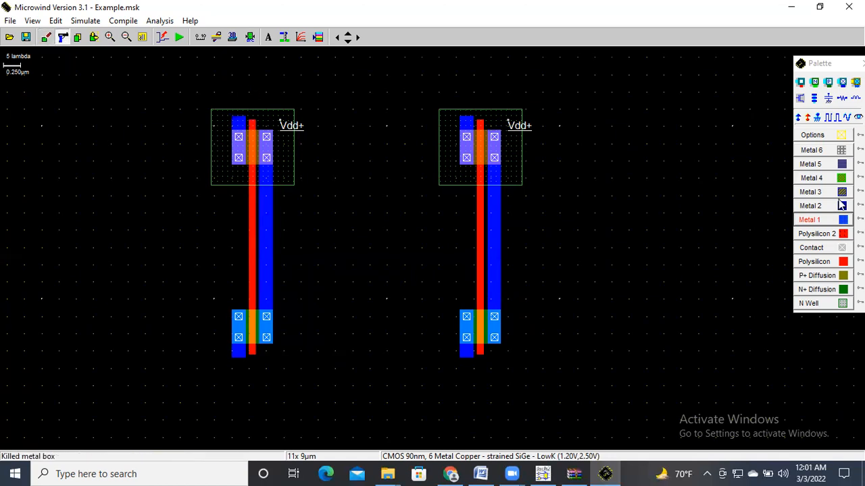
Extend both pMOS sources upward in Metal 1, about 12 lambda on the right one, and join them with a horizontal rail about 81 by 5 lambda.
left_click(826, 220)
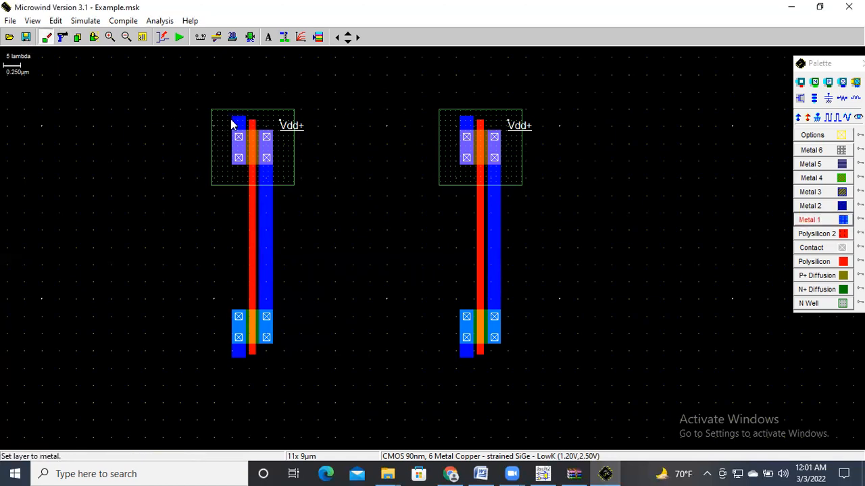
left_click_drag(231, 122, 246, 76)
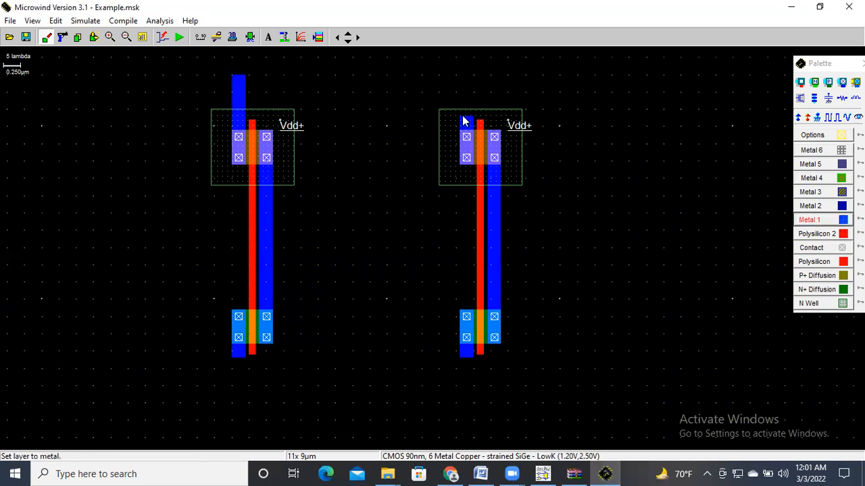
left_click_drag(460, 117, 475, 74)
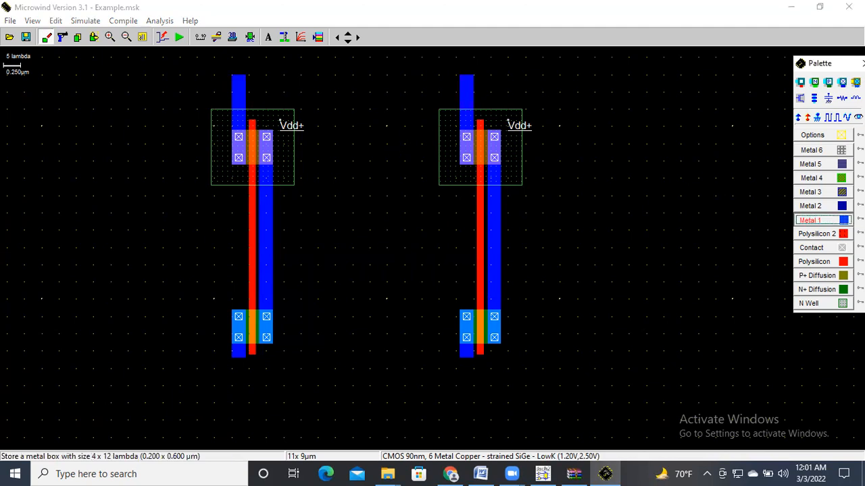
left_click(809, 220)
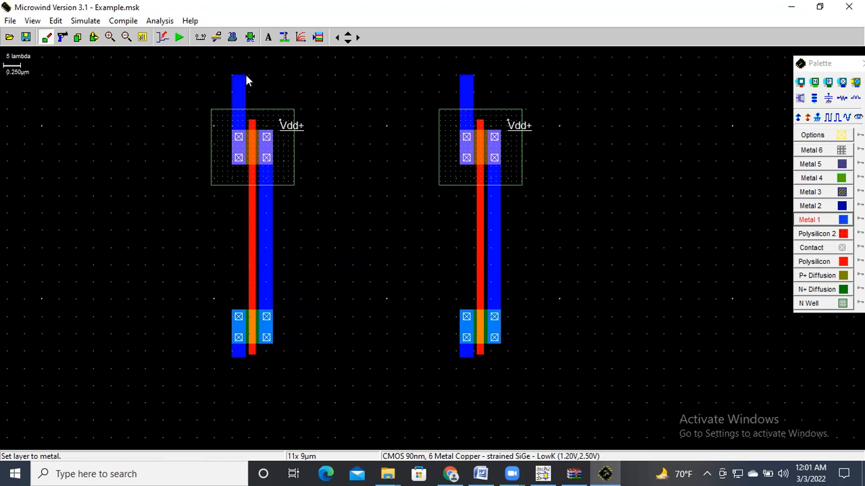
left_click_drag(247, 75, 527, 92)
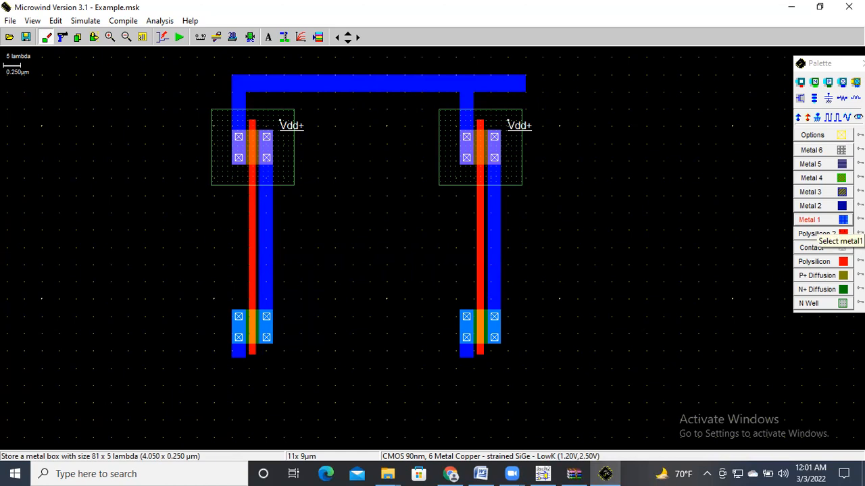
Extend both nMOS sources downward in Metal 1 by about 9 to 10 lambda, and join them with a horizontal rail about 86 by 5 lambda.
left_click(813, 220)
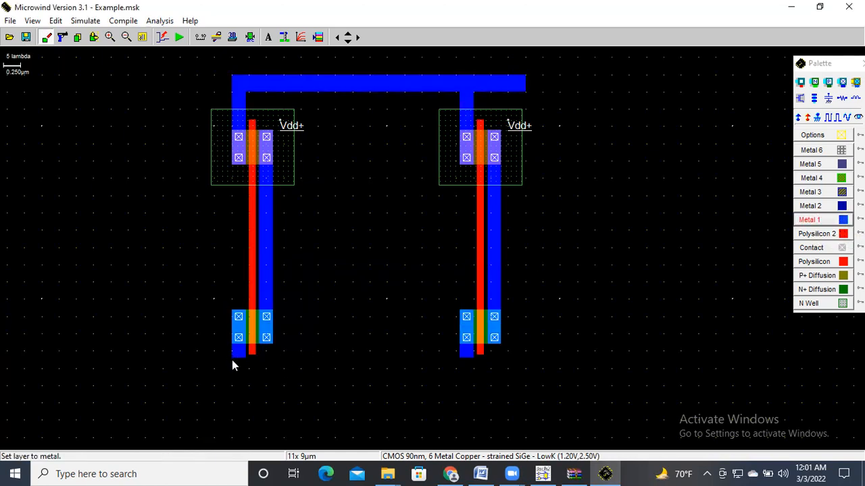
left_click_drag(232, 355, 246, 387)
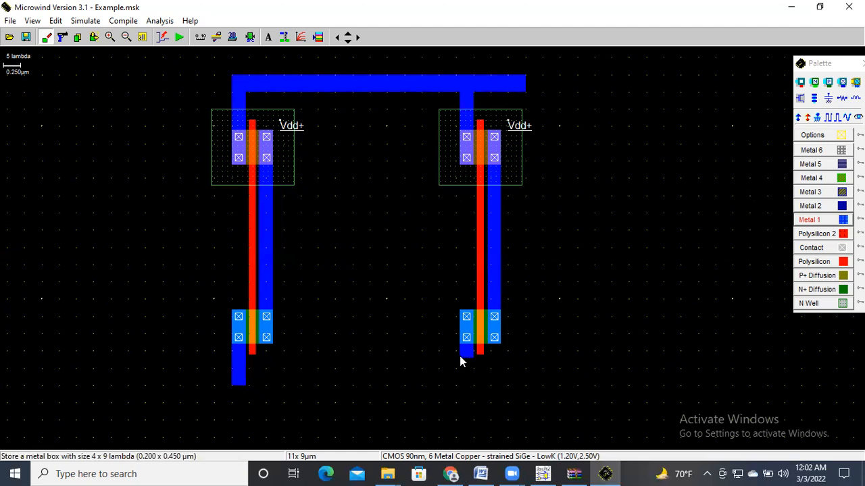
left_click_drag(459, 360, 474, 389)
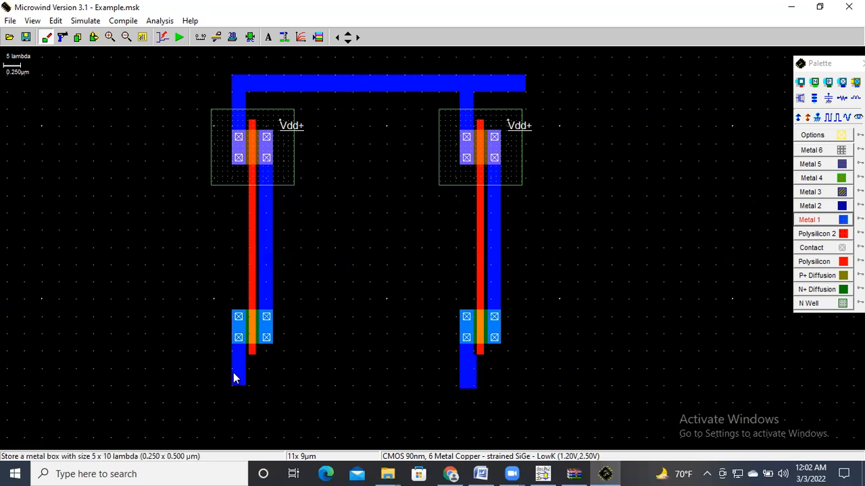
left_click_drag(232, 371, 528, 389)
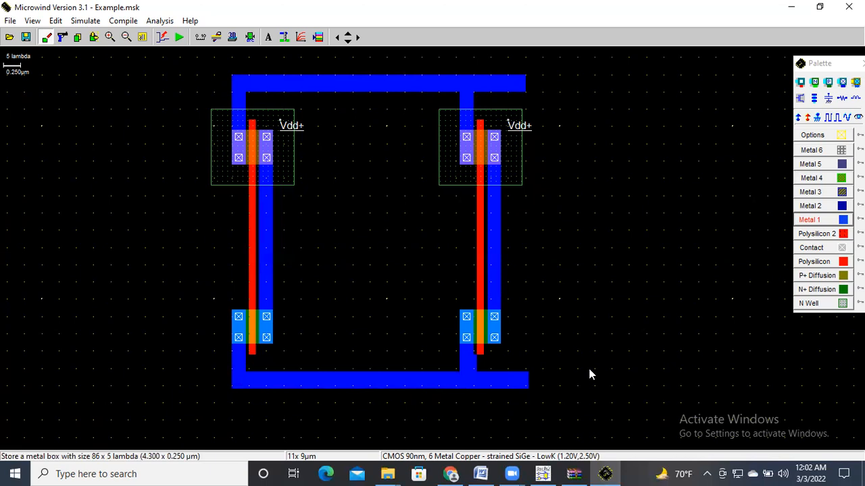
Check the reference layout in CMOS BUFFER.docx, and add a polysilicon stub about 11 by 7 lambda leftward from the middle of the right gate strip.
left_click(480, 473)
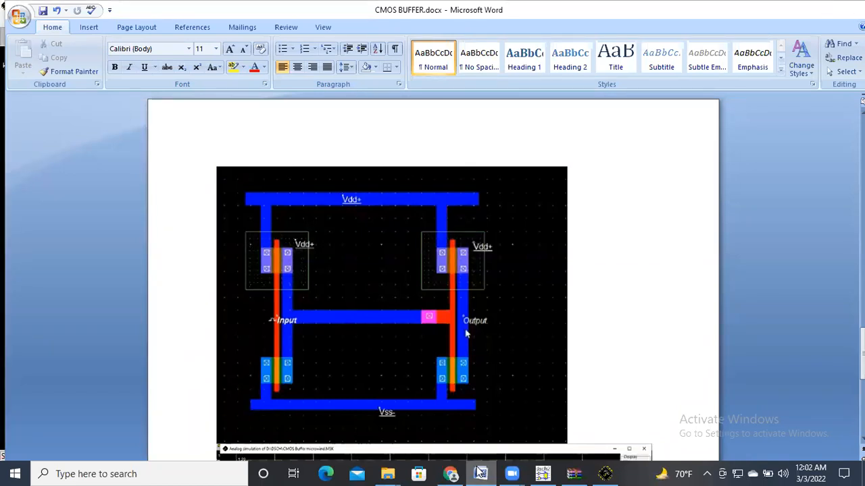
left_click(480, 474)
left_click(480, 474)
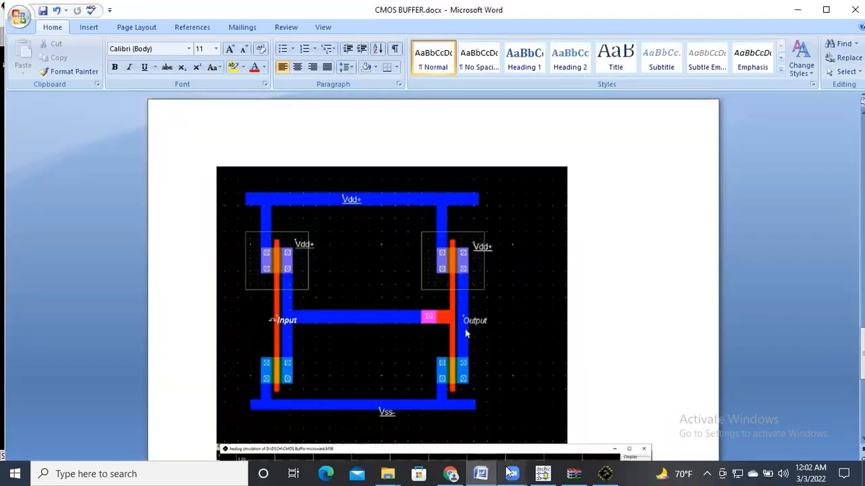
left_click(484, 472)
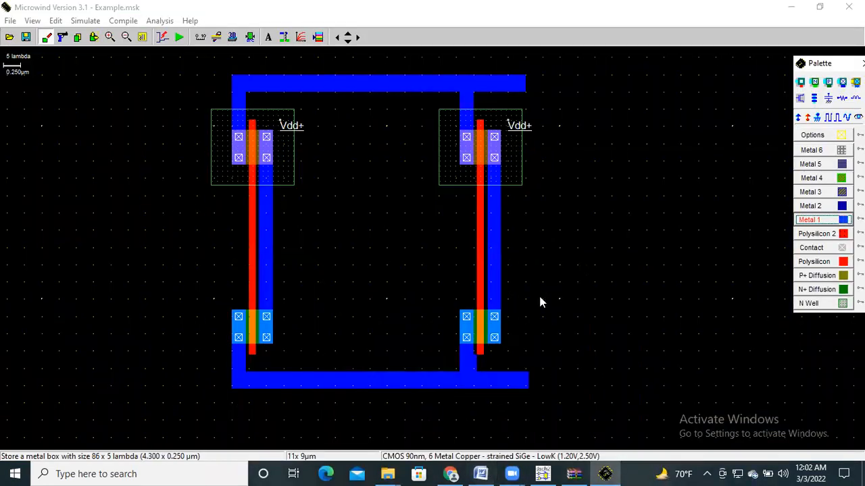
left_click(838, 221)
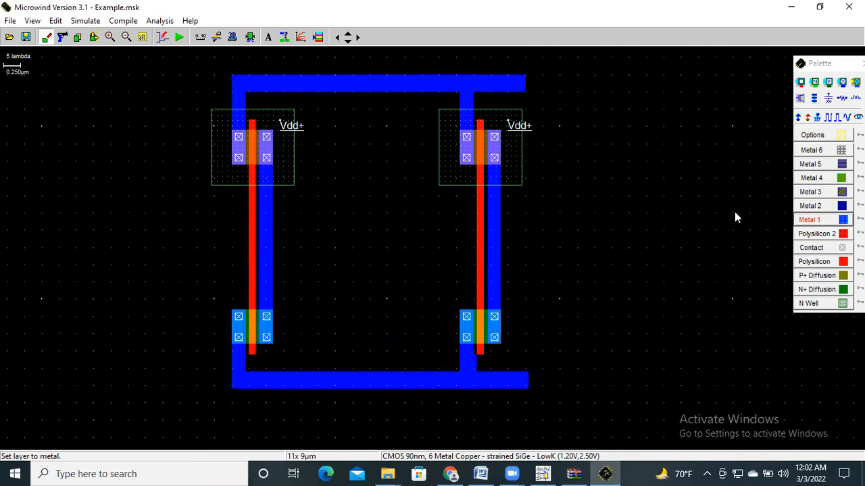
left_click(842, 261)
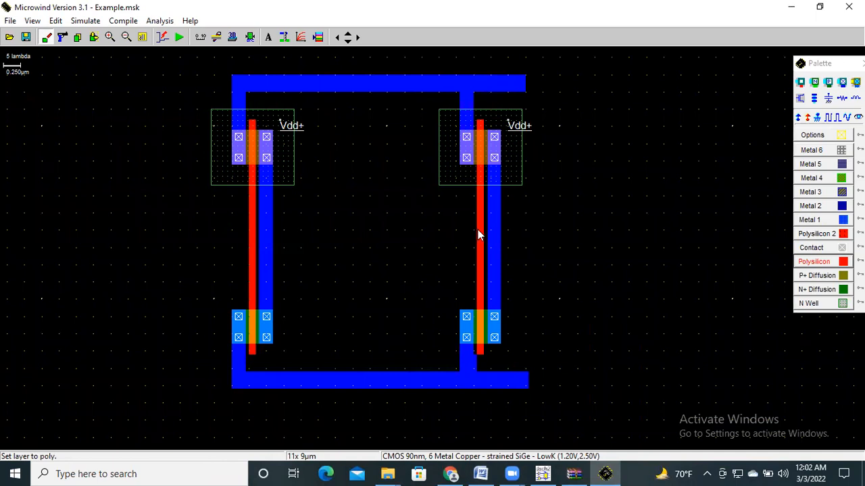
left_click_drag(477, 233, 438, 255)
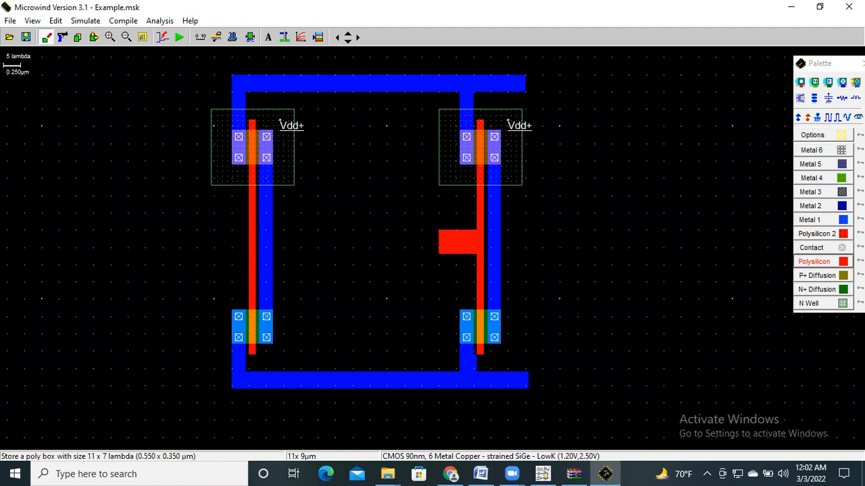
left_click(811, 219)
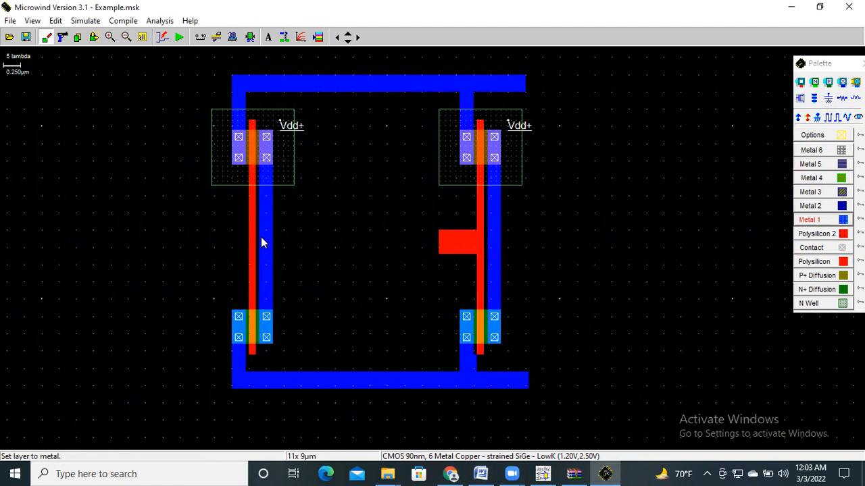
mouse_move(255, 231)
left_mouse_down()
mouse_move(276, 240)
mouse_move(255, 235)
left_mouse_up()
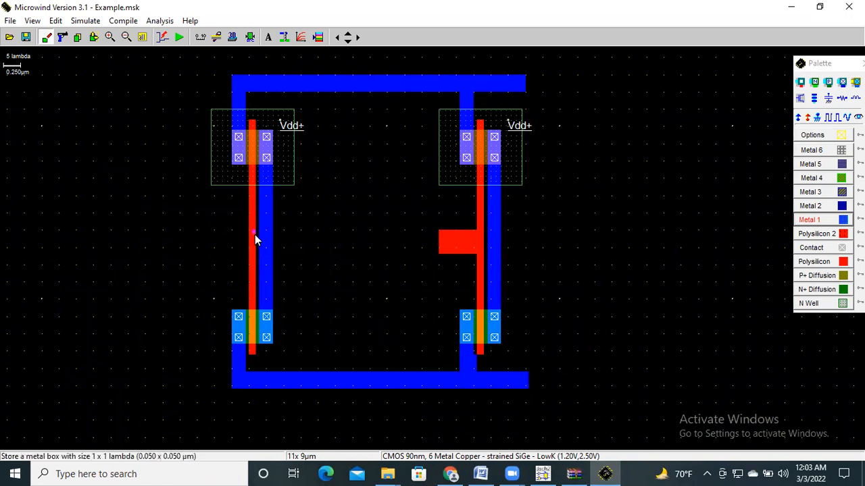
left_click(62, 36)
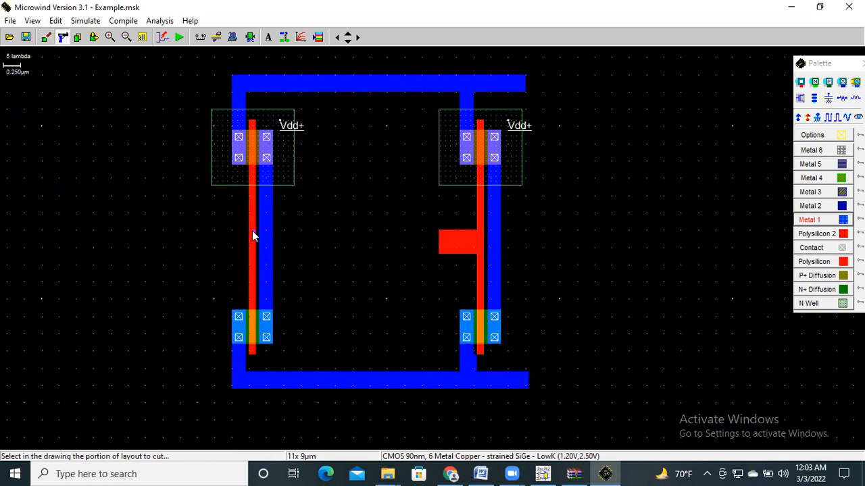
left_click(254, 232)
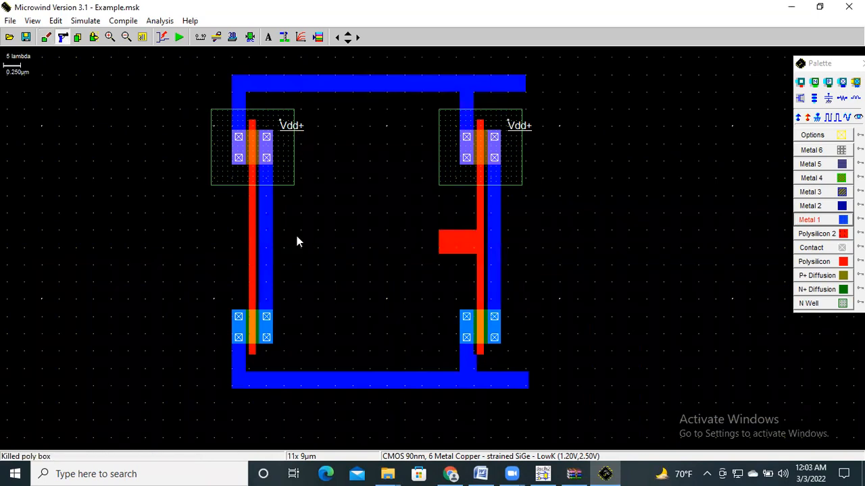
Join the left inverter's output strip to the polysilicon stub with a Metal 1 bar about 53 by 7 lambda, and place a contact on the overlap.
left_click(839, 220)
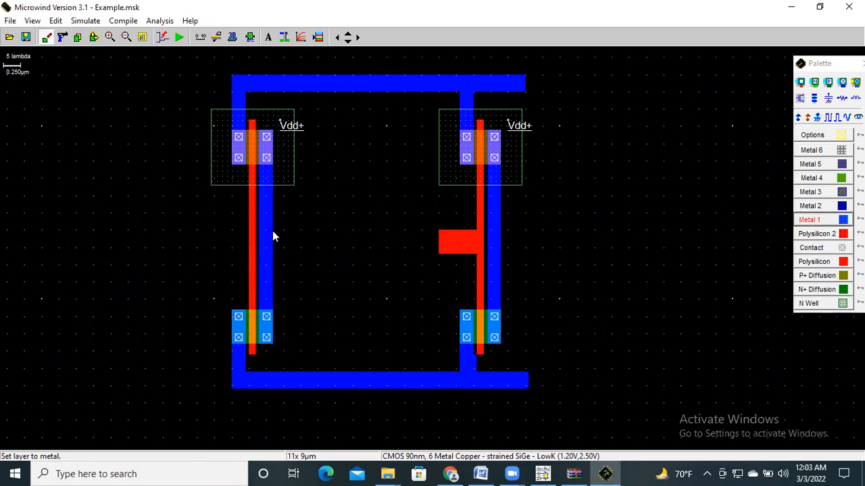
left_click_drag(273, 231, 457, 254)
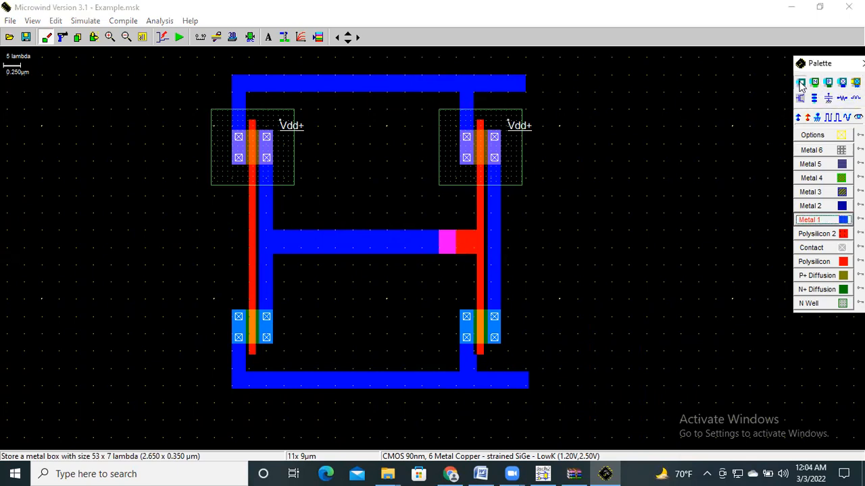
left_click(799, 82)
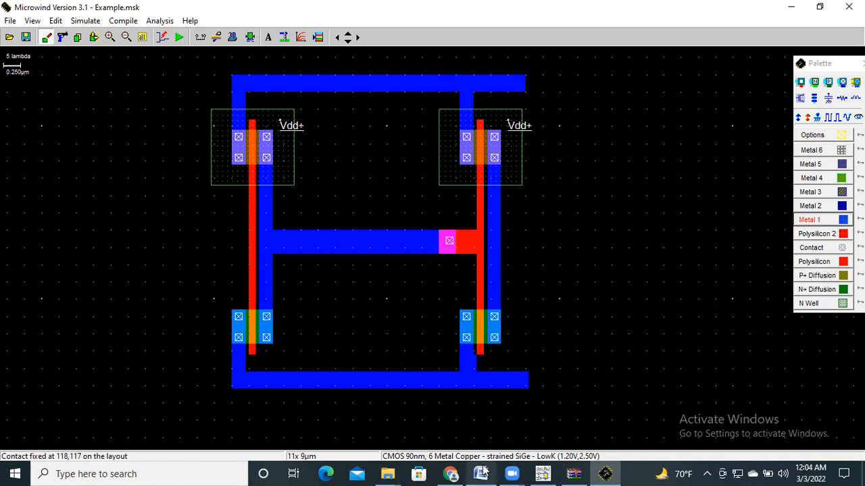
Check the supply labels in CMOS BUFFER.docx, and add a Vdd supply to the upper metal rail and a Vss ground to the lower one.
mouse_move(480, 474)
left_click(486, 424)
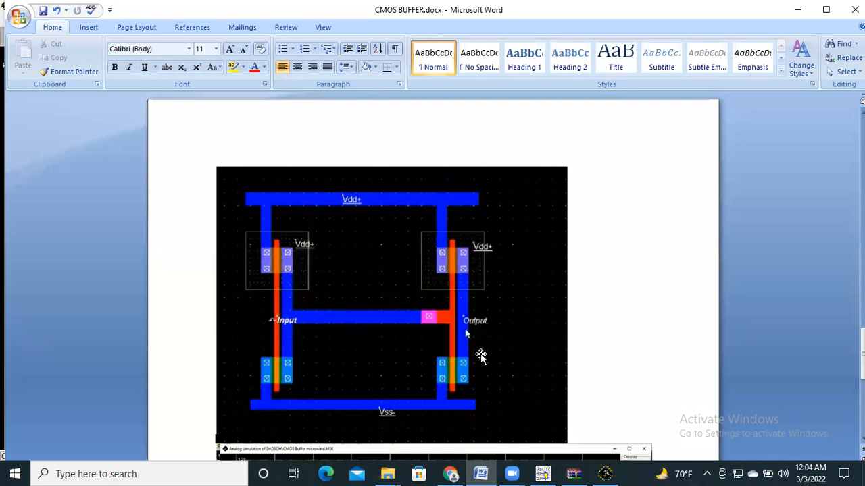
left_click(606, 473)
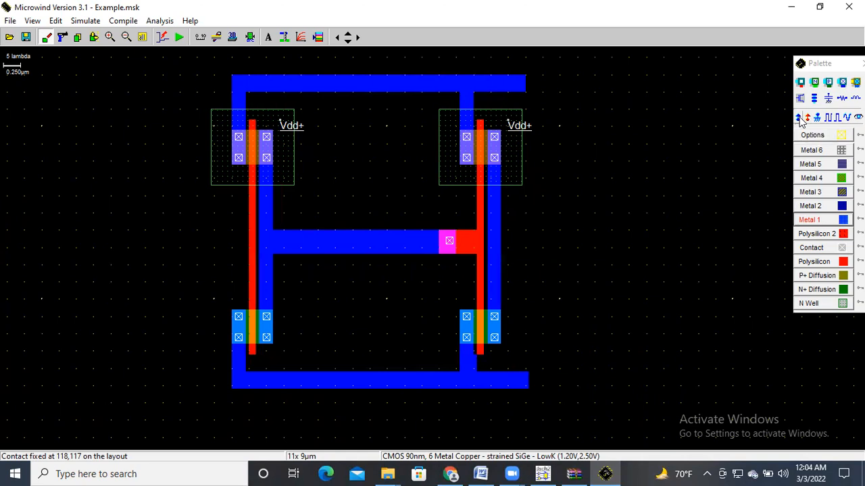
left_click(800, 119)
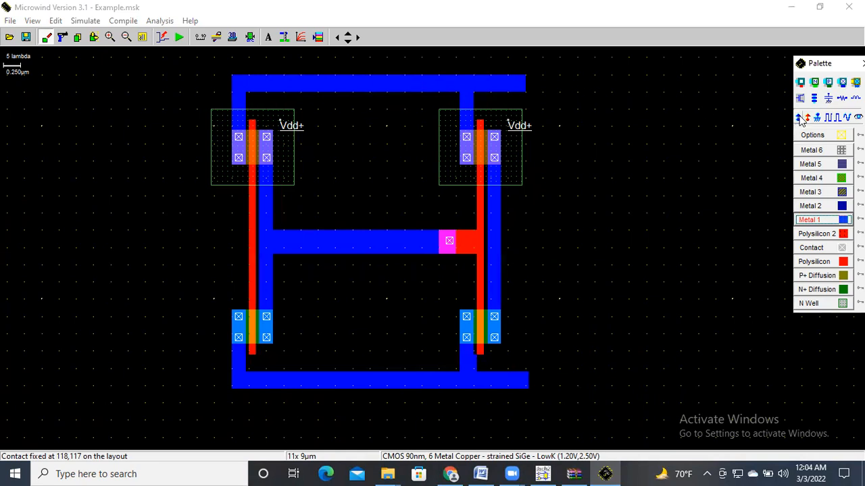
left_click(384, 83)
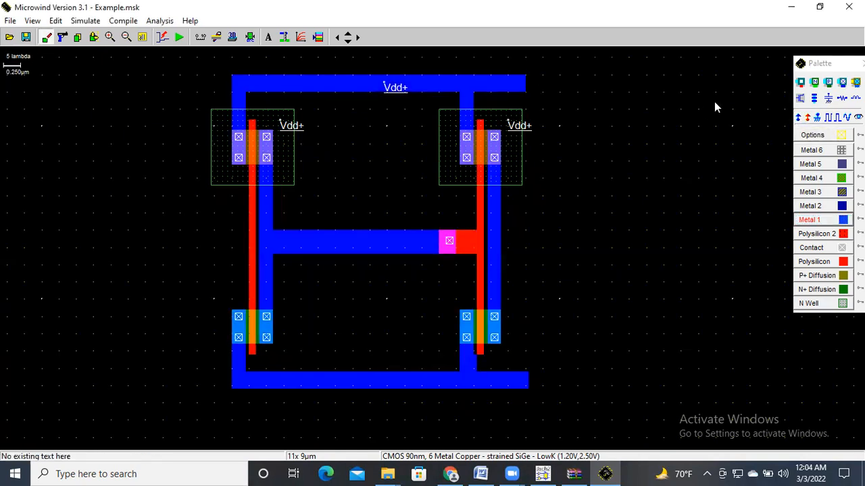
left_click(817, 118)
left_click(376, 379)
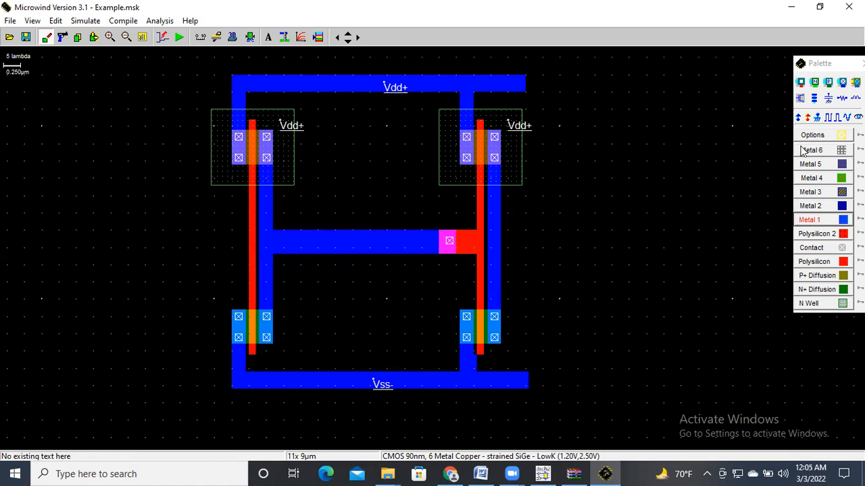
Add a clock labelled Input to the middle of the left polysilicon gate, keeping it visible in simulation.
left_click(829, 117)
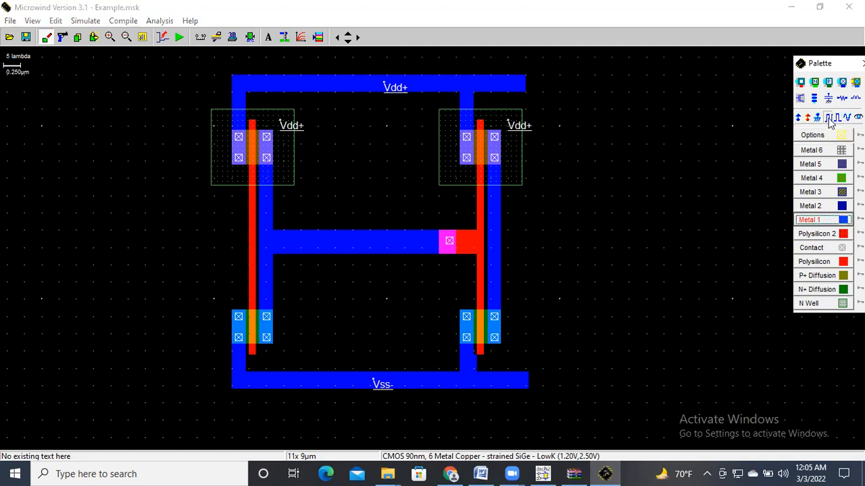
left_click(251, 246)
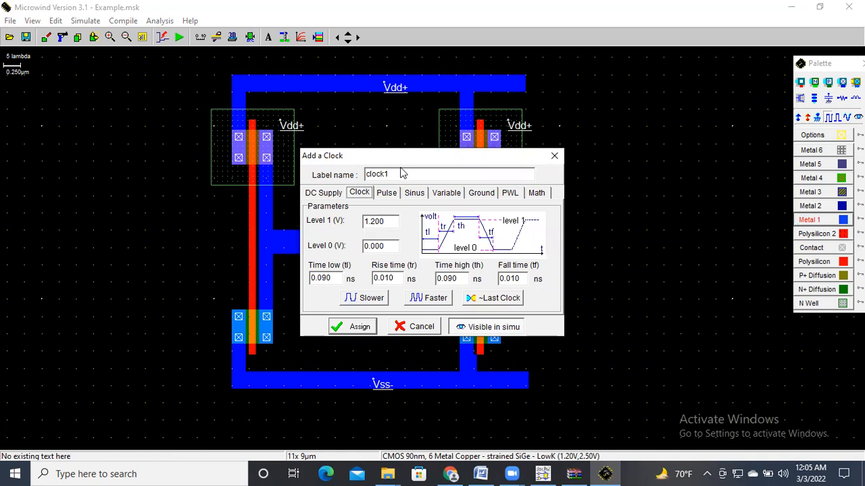
left_click(396, 175)
key("BackSpace")
key("BackSpace")
key("BackSpace")
key("BackSpace")
key("BackSpace")
key("BackSpace")
type("Inpu")
left_click(359, 195)
left_click(467, 329)
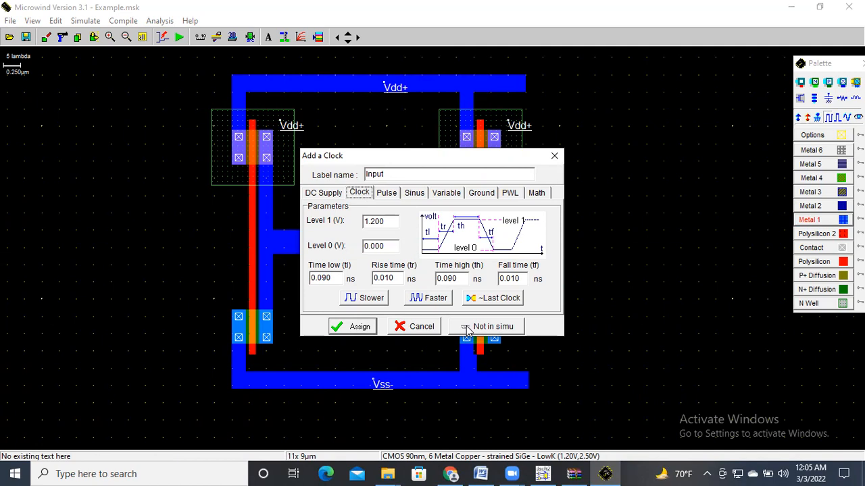
left_click(467, 329)
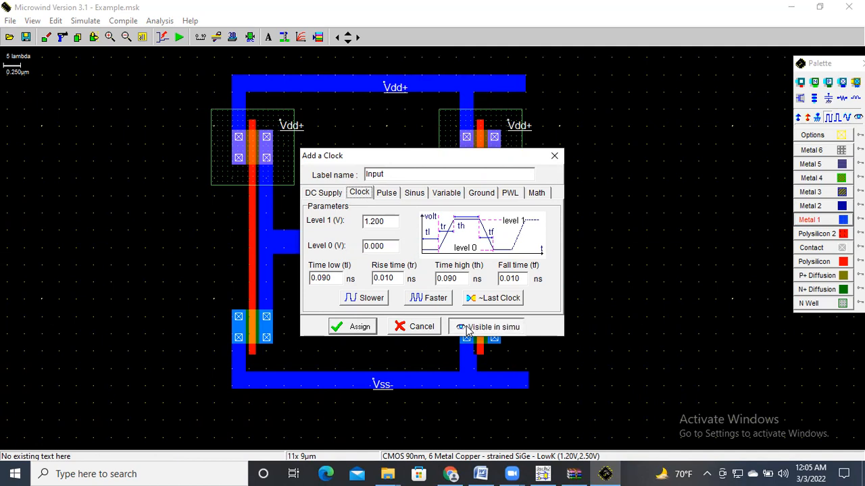
left_click(353, 327)
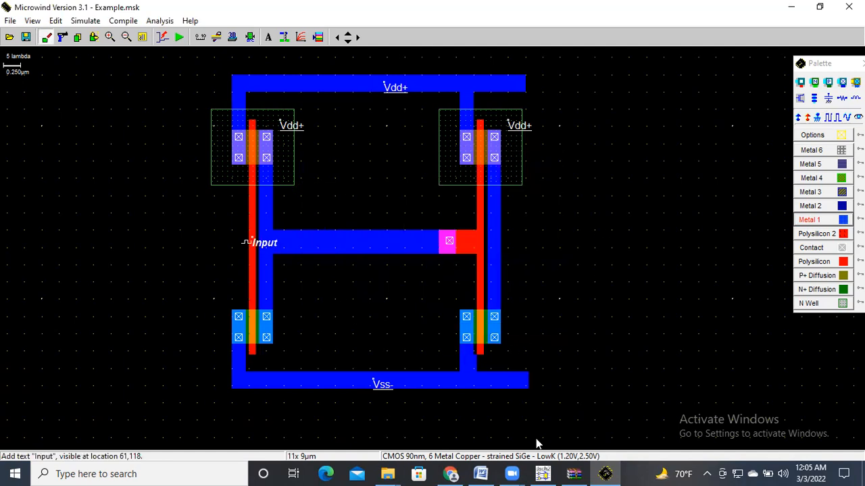
Check the output location in CMOS BUFFER.docx, and add a visible node labelled Output to the right inverter's Metal 1 output strip.
left_click(484, 473)
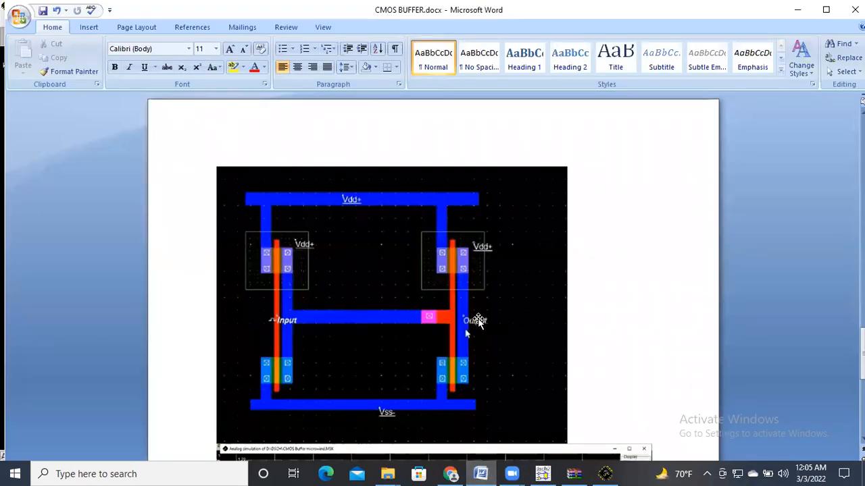
left_click(480, 473)
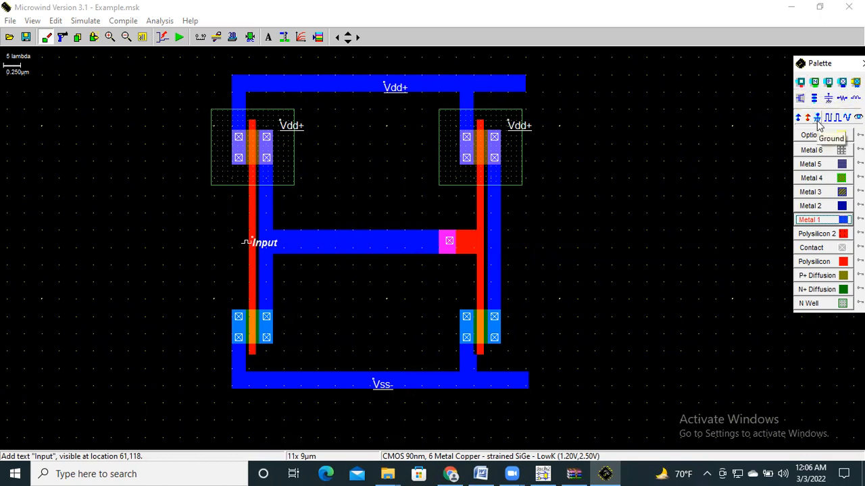
left_click(858, 118)
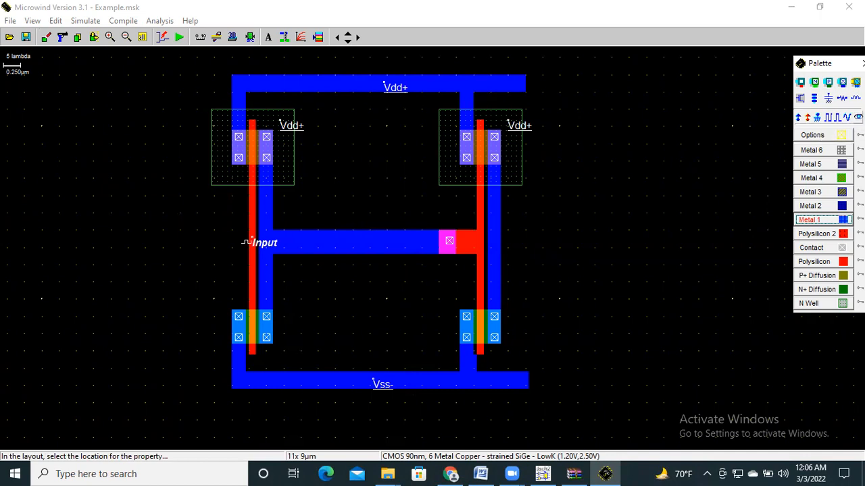
left_click(495, 248)
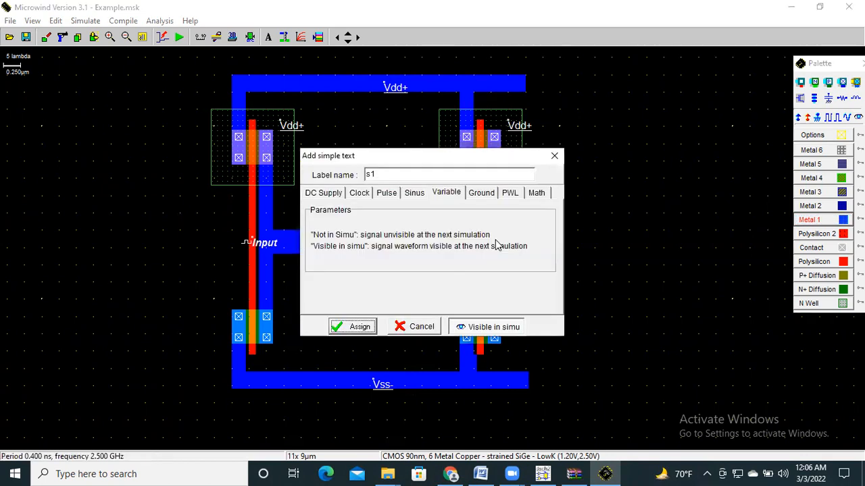
left_click(378, 173)
key("BackSpace")
key("BackSpace")
type("Output")
left_click(481, 327)
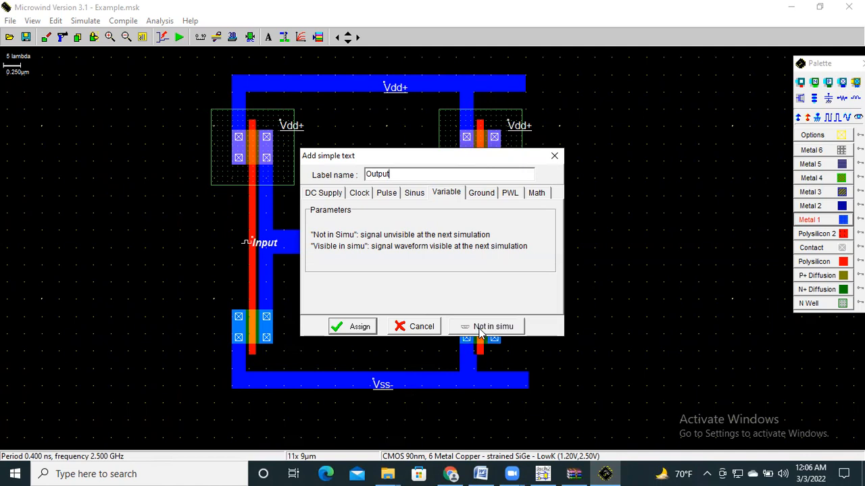
left_click(481, 327)
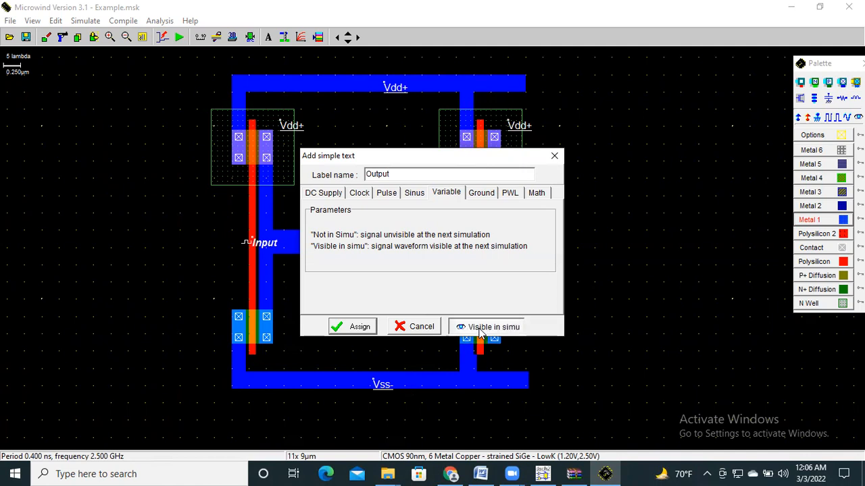
left_click(352, 328)
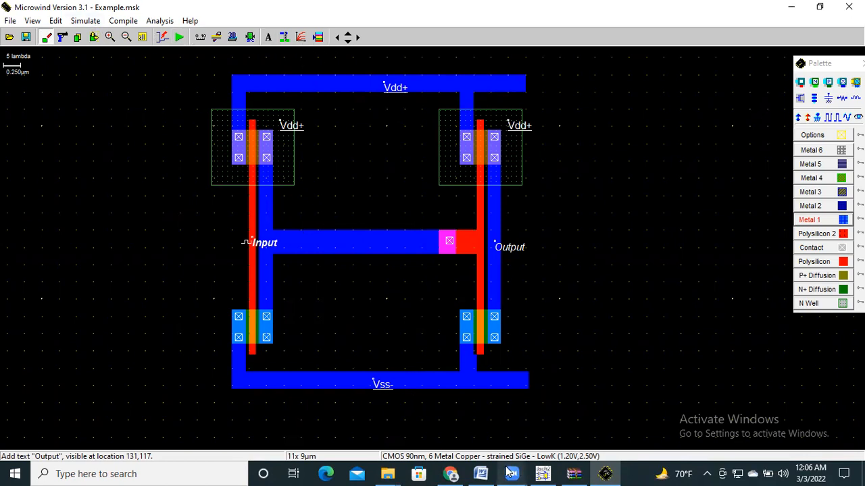
Compare the finished layout with the reference in CMOS BUFFER.docx, and run the Design Rule Checker on it.
left_click(480, 473)
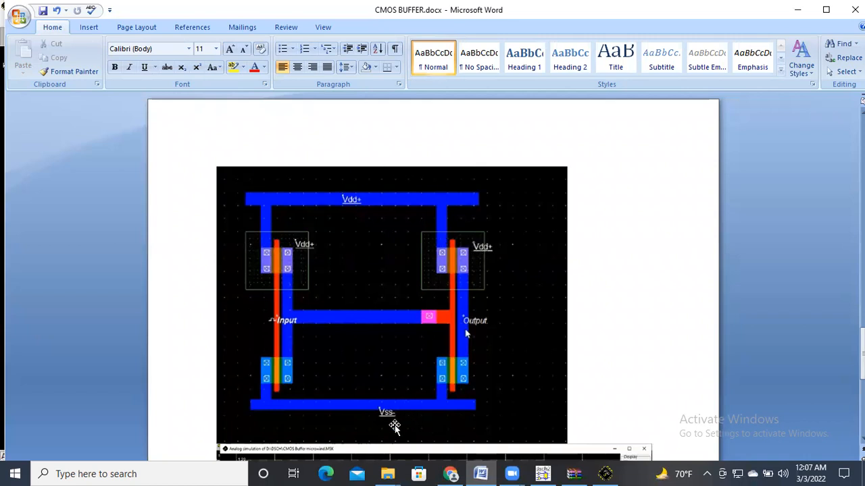
left_click(606, 473)
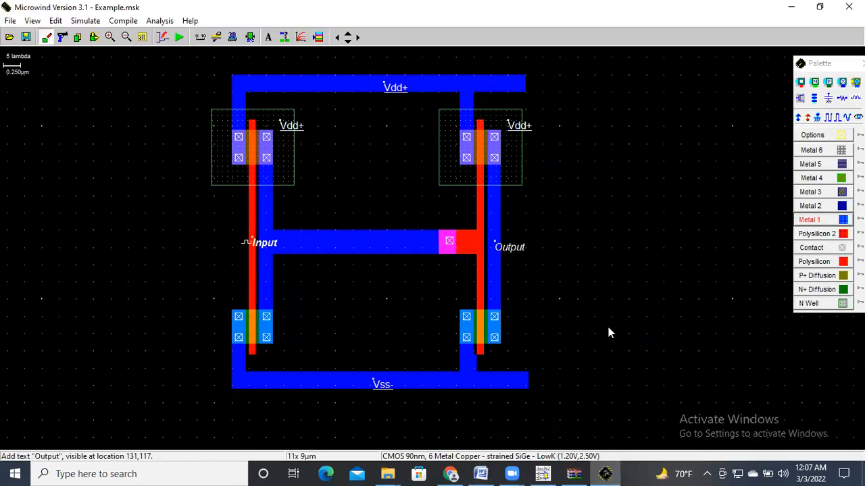
left_click(34, 22)
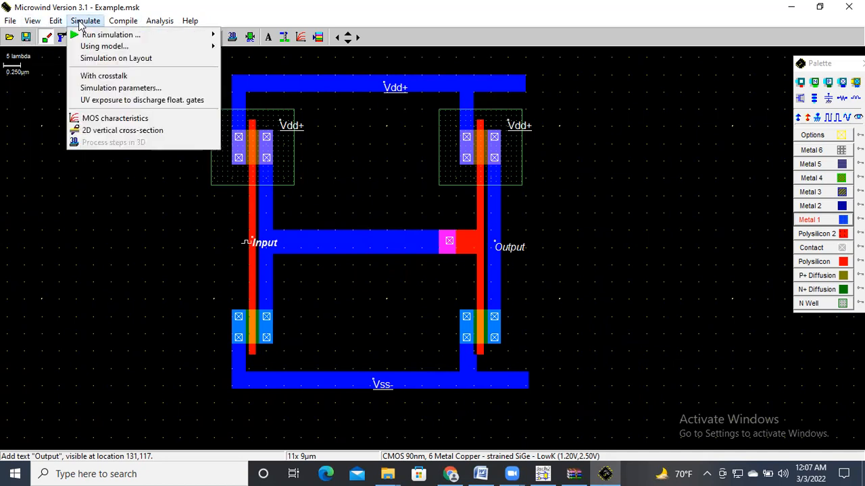
mouse_move(83, 25)
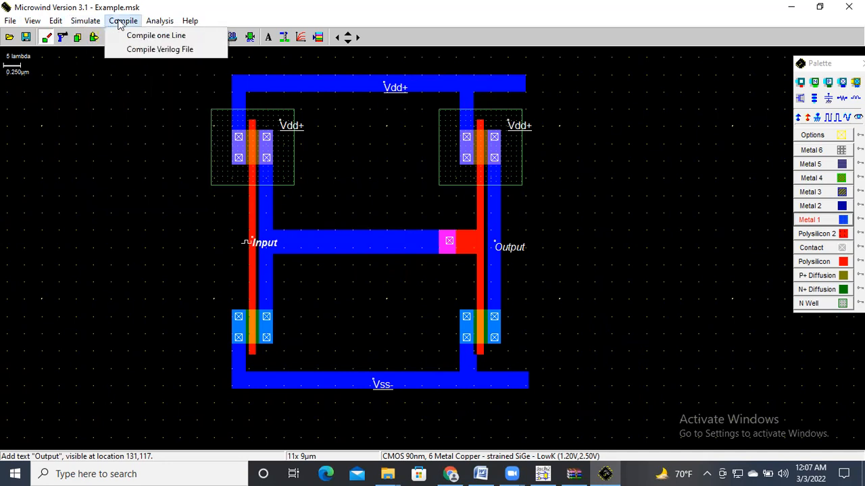
mouse_move(149, 24)
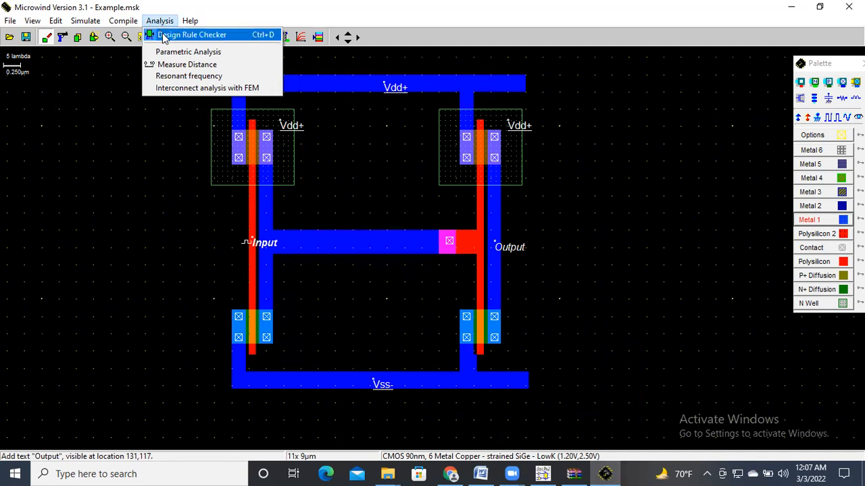
left_click(166, 35)
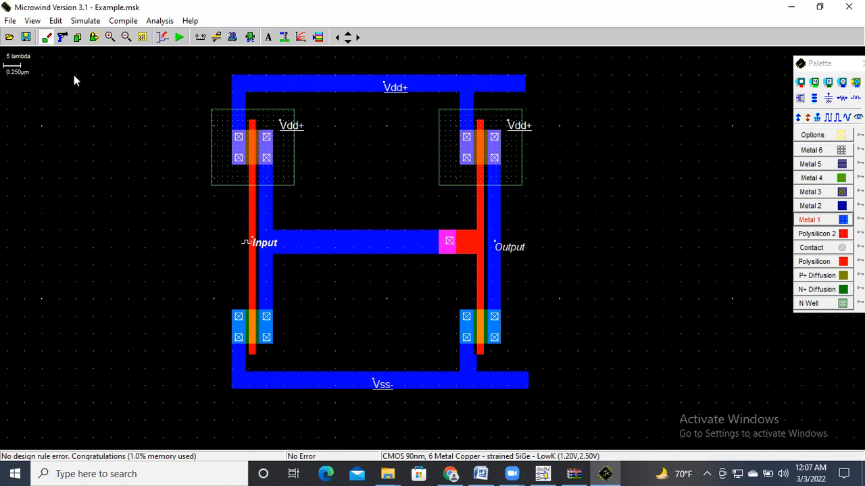
Save the layout, and save a copy in the DSCH folder as an MSK file named Buffer Circuit CMOS.
left_click(26, 38)
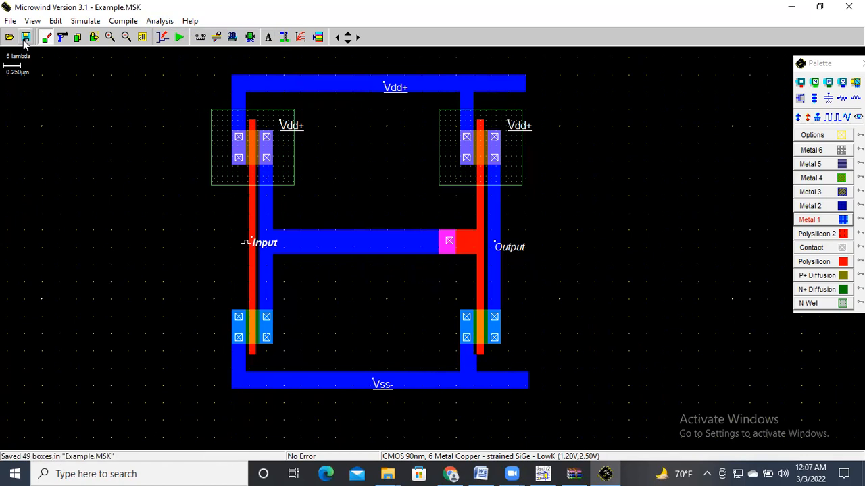
left_click(10, 21)
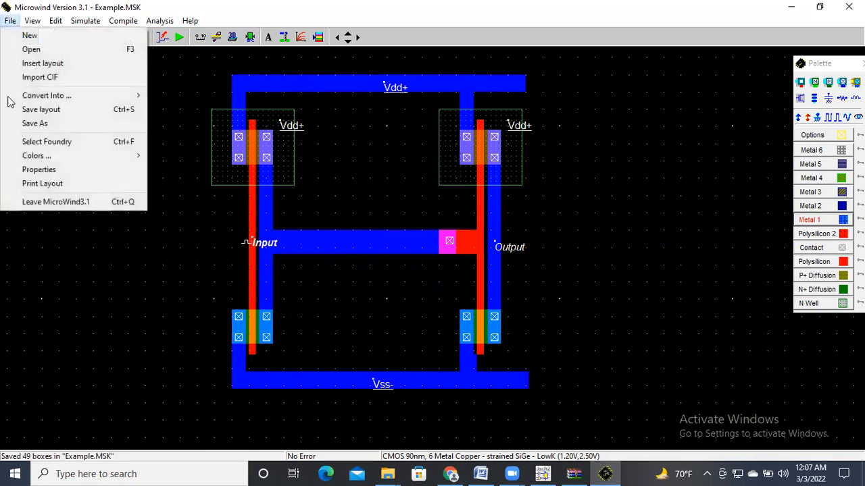
left_click(39, 123)
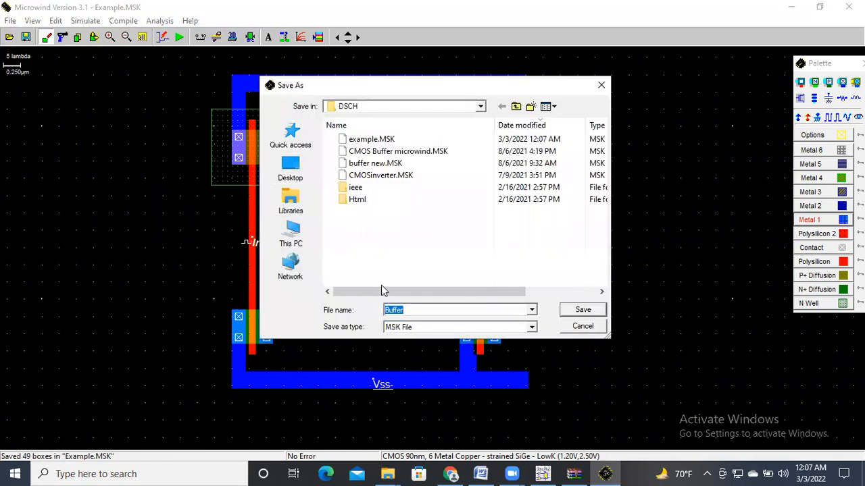
left_click(415, 311)
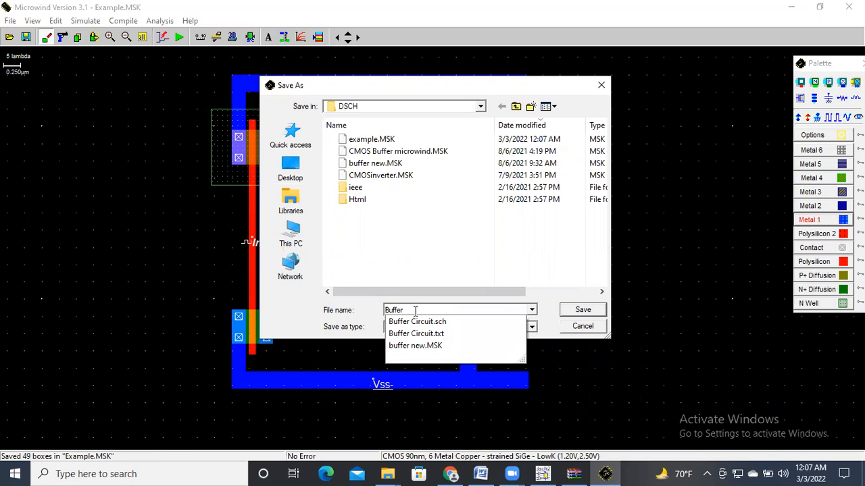
type("Circuit")
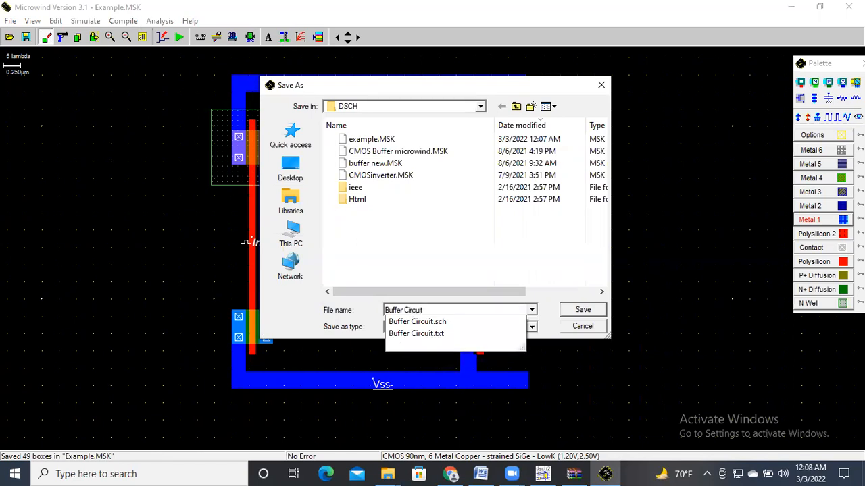
left_click(422, 309)
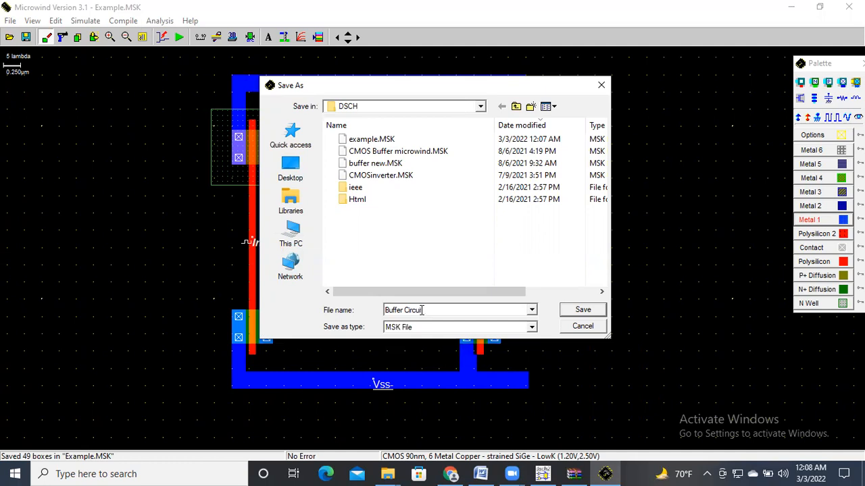
type("CMOS")
left_click(581, 310)
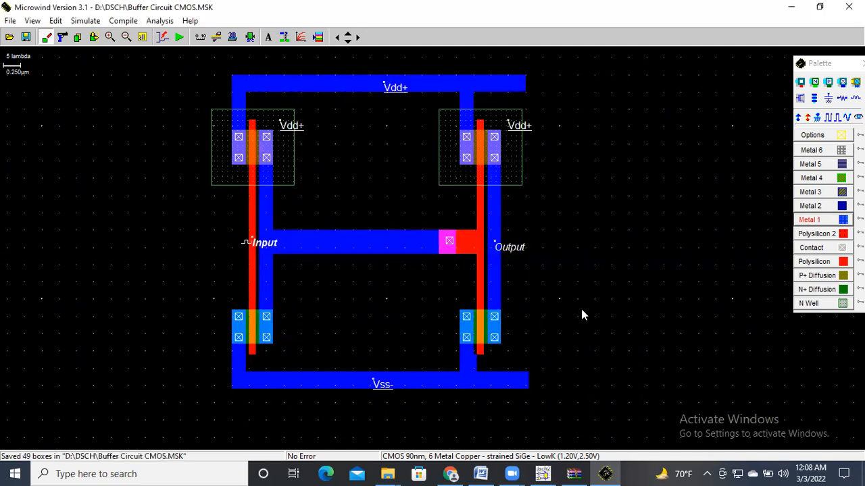
Run the analog simulation of the buffer layout, view the Input and Output waveforms further along in time, and close the simulation.
left_click(178, 39)
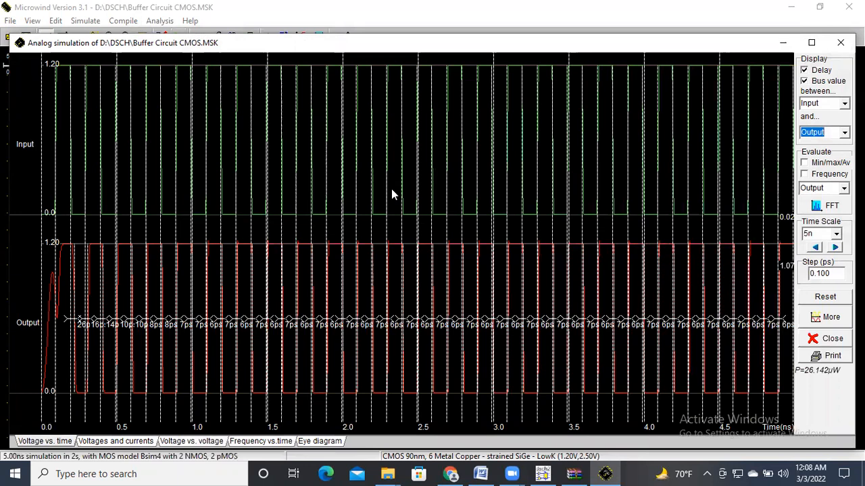
left_click(835, 248)
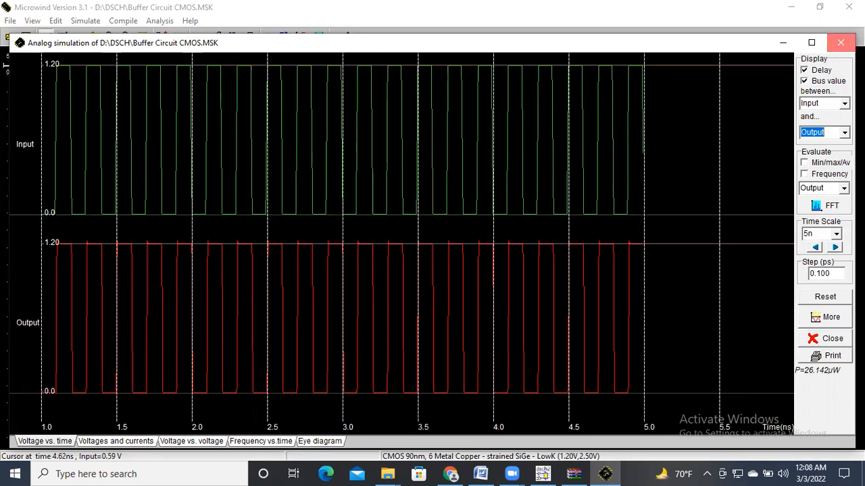
left_click(840, 42)
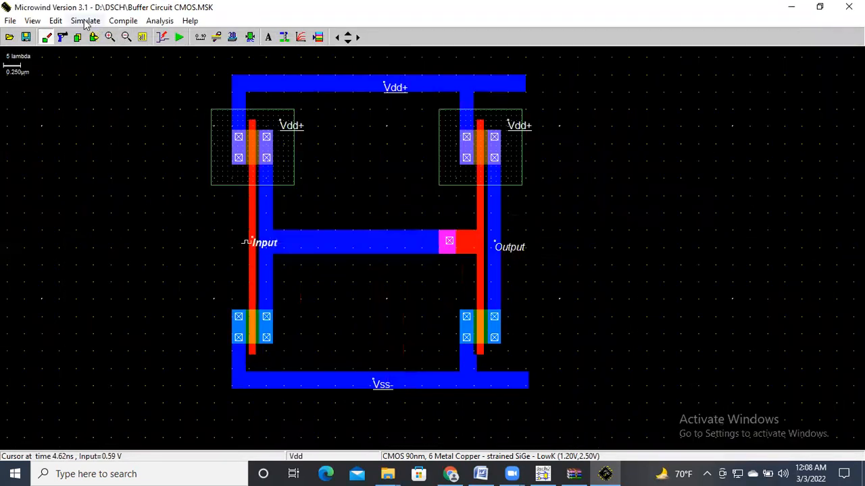
View a 2D vertical cross-section cut horizontally through both polysilicon gates, just above the Metal 1 link, and close it.
left_click(86, 22)
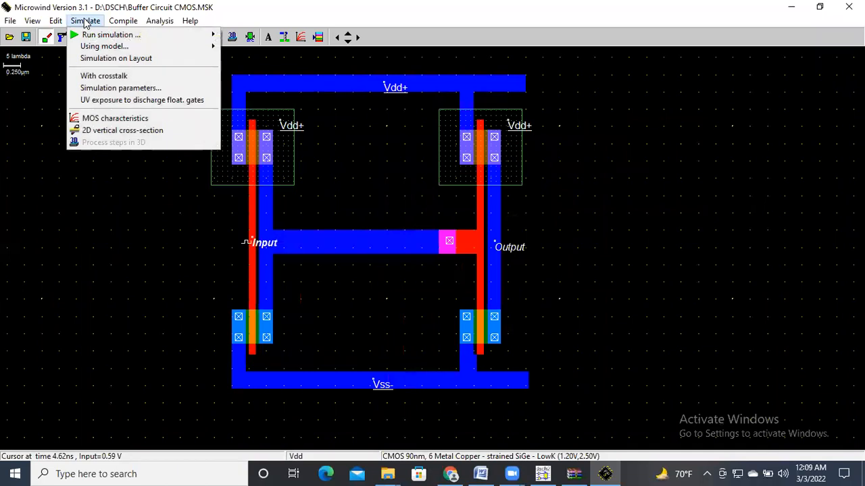
left_click(123, 131)
left_click_drag(204, 214, 604, 219)
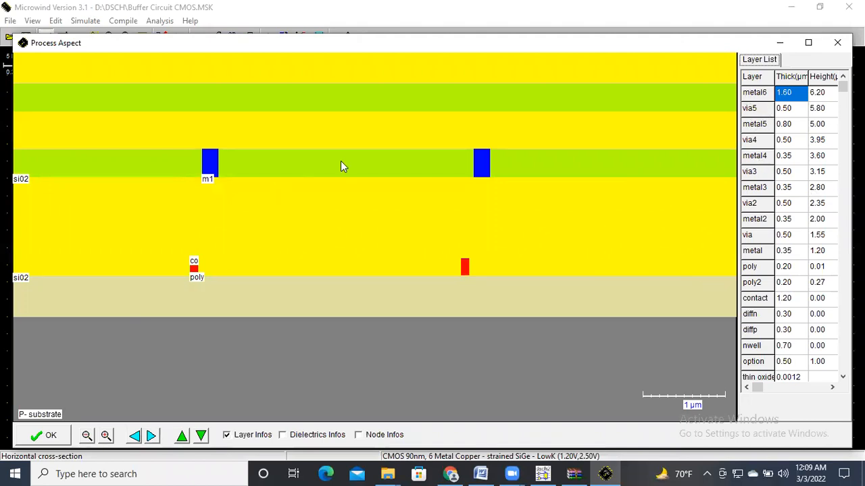
left_click(837, 44)
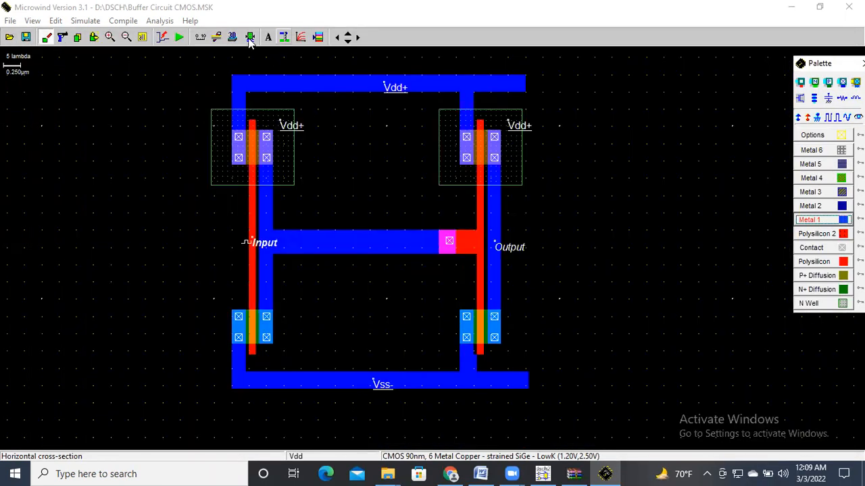
View the layout's fabrication process in 3D, advancing from the initial substrate to passivation etching, and close the process view.
left_click(232, 37)
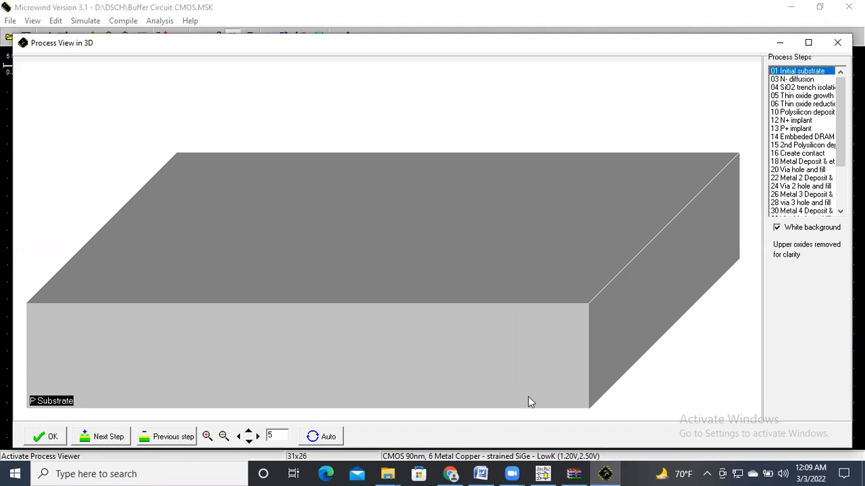
left_click(100, 438)
left_click(100, 438)
left_click(100, 438)
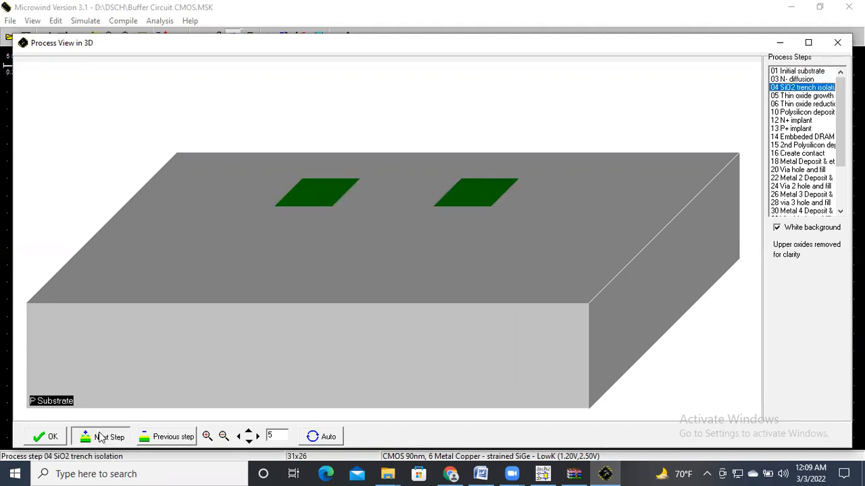
left_click(100, 438)
left_click(100, 436)
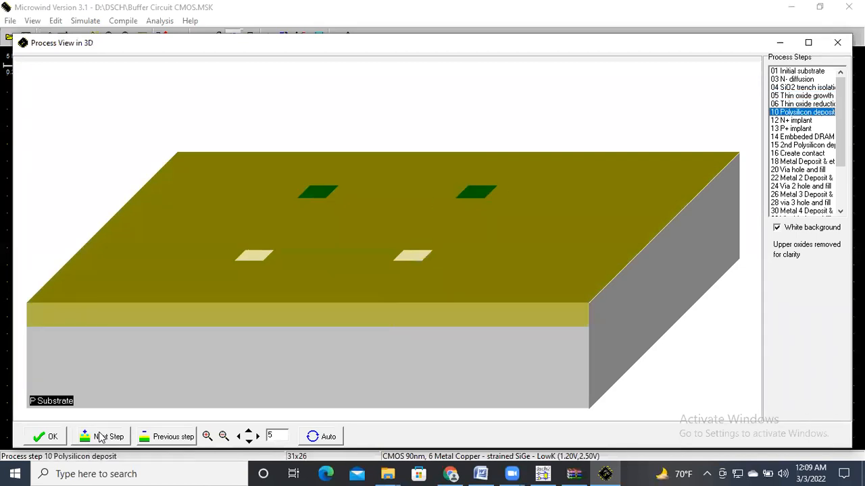
left_click(100, 436)
left_click(100, 436)
left_click(100, 437)
left_click(100, 436)
left_click(100, 436)
left_click(100, 437)
left_click(100, 437)
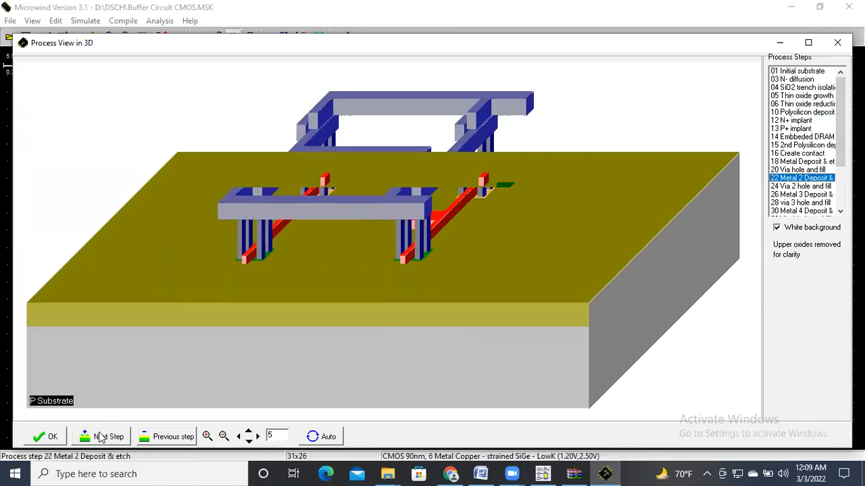
left_click(100, 437)
left_click(100, 436)
left_click(100, 436)
left_click(100, 437)
left_click(100, 437)
left_click(100, 436)
left_click(100, 437)
left_click(100, 436)
left_click(100, 436)
left_click(100, 436)
left_click(100, 436)
left_click(100, 436)
left_click(100, 437)
left_click(100, 437)
left_click(100, 437)
left_click(100, 436)
left_click(100, 437)
left_click(100, 436)
left_click(100, 436)
left_click(100, 436)
left_click(100, 437)
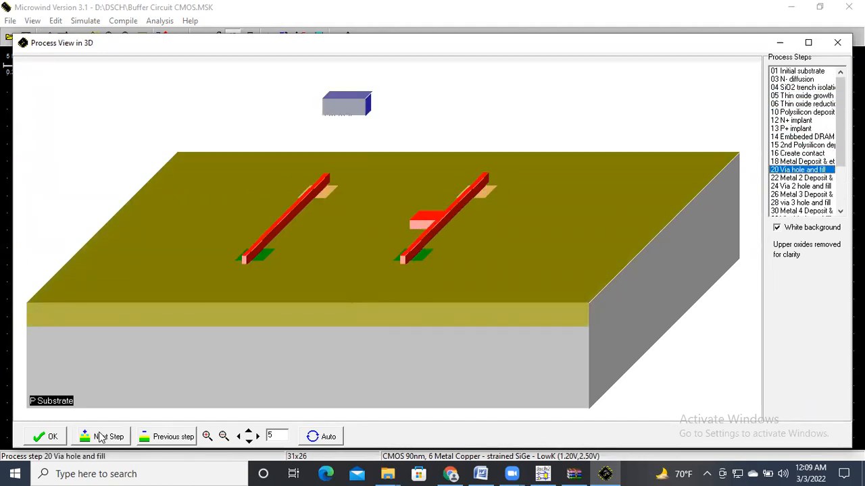
left_click(100, 437)
left_click(100, 436)
left_click(100, 436)
left_click(100, 436)
left_click(100, 437)
left_click(100, 436)
left_click(100, 436)
left_click(100, 436)
left_click(100, 437)
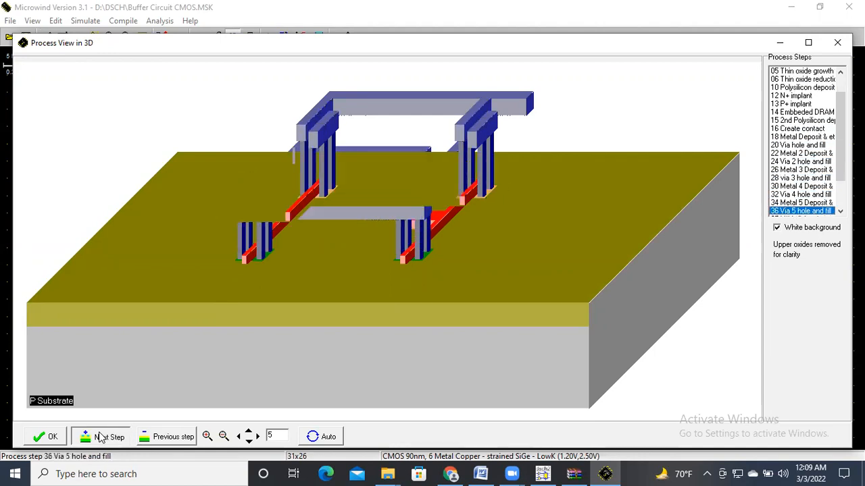
left_click(101, 437)
left_click(101, 436)
left_click(103, 436)
left_click(103, 436)
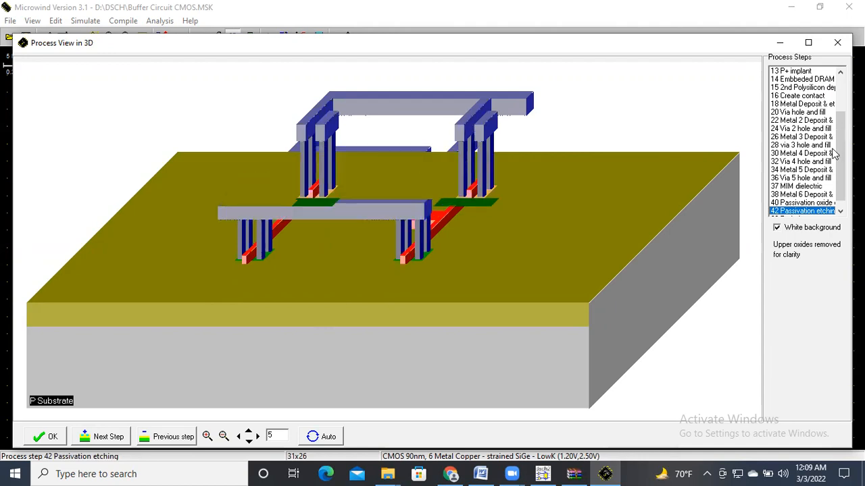
scroll(840, 152, "down", 1)
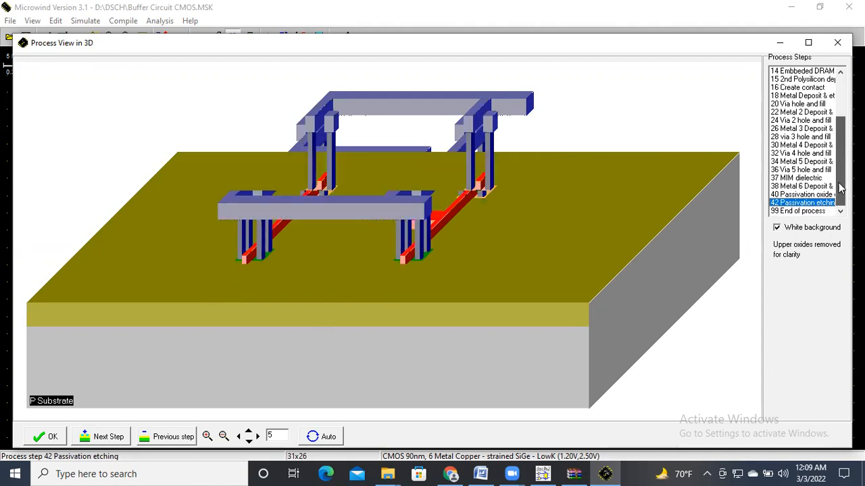
left_click(837, 43)
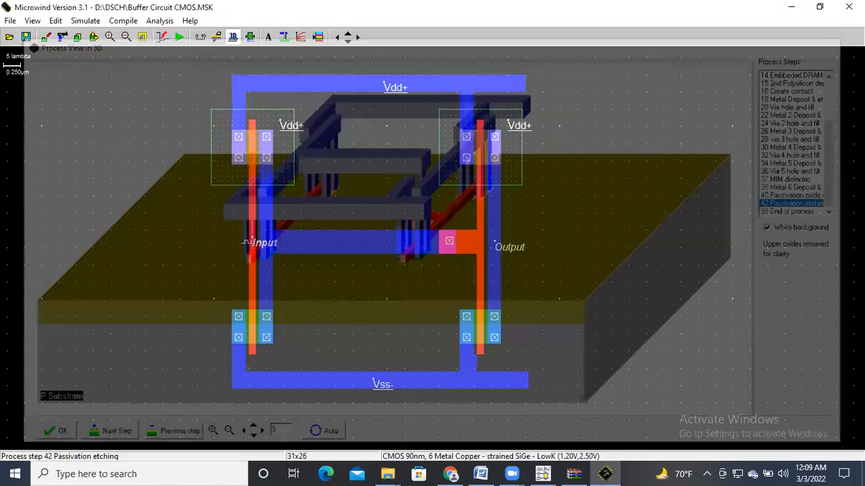